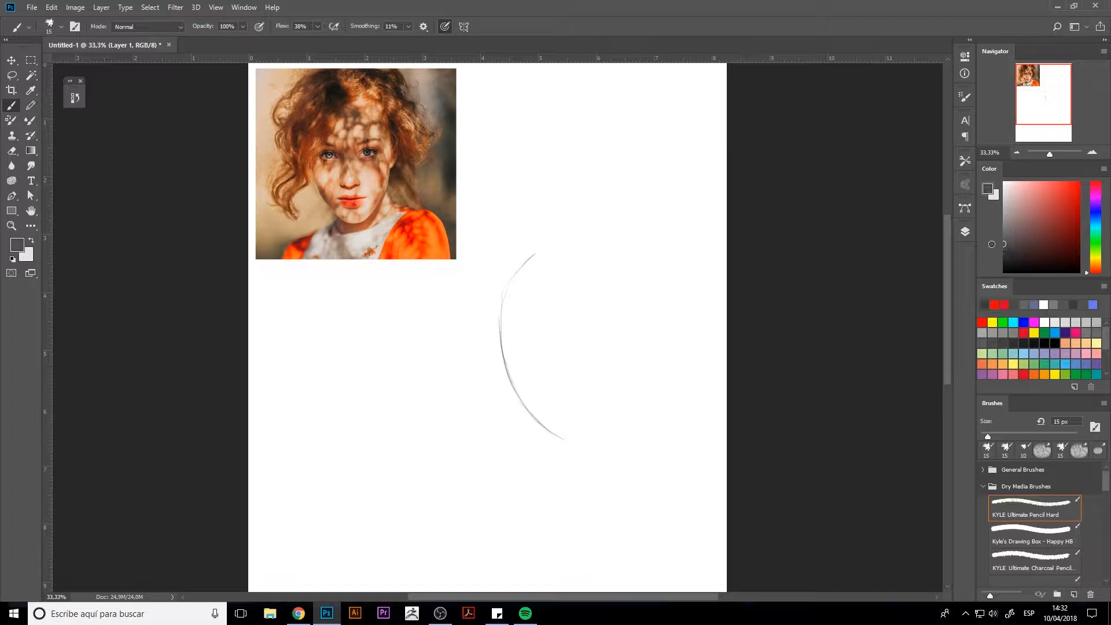
# Sketch the oval head outline in a lighter gray and erase the stray lines around the chin.
pyautogui.moveTo(531, 418)
pyautogui.mouseDown()
pyautogui.moveTo(570, 441)
pyautogui.moveTo(596, 439)
pyautogui.mouseUp()
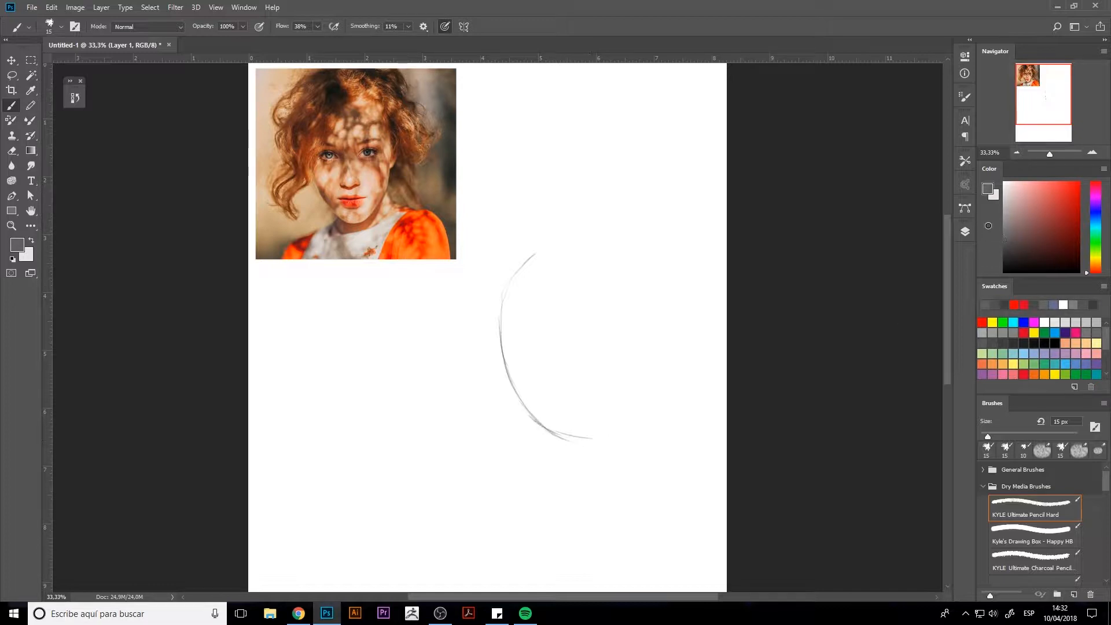
pyautogui.moveTo(1019, 233); pyautogui.dragTo(1003, 230)
pyautogui.moveTo(543, 430)
pyautogui.mouseDown()
pyautogui.moveTo(588, 450)
pyautogui.moveTo(632, 417)
pyautogui.moveTo(648, 379)
pyautogui.moveTo(647, 335)
pyautogui.moveTo(571, 238)
pyautogui.moveTo(543, 250)
pyautogui.moveTo(646, 303)
pyautogui.moveTo(649, 334)
pyautogui.mouseUp()
pyautogui.press('e')
pyautogui.moveTo(528, 426); pyautogui.dragTo(605, 451)
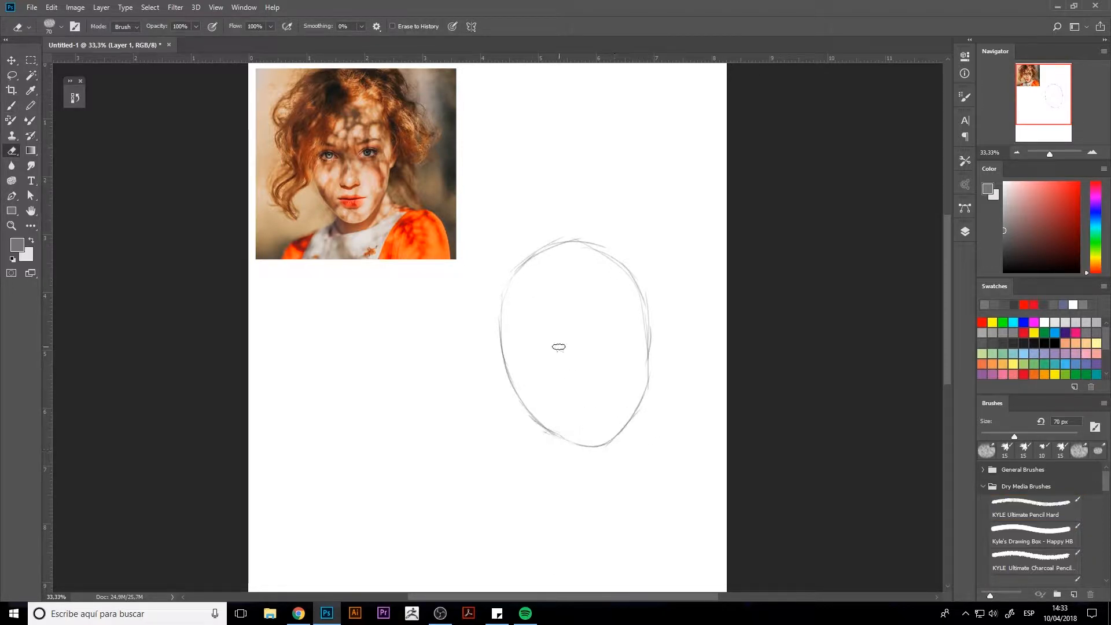
# Reinforce the cheek contours with the pencil brush and mark short strokes for the ears on both sides of the head.
pyautogui.press('b')
pyautogui.moveTo(647, 307)
pyautogui.mouseDown()
pyautogui.moveTo(631, 421)
pyautogui.moveTo(665, 350)
pyautogui.mouseUp()
pyautogui.moveTo(505, 377); pyautogui.dragTo(499, 362)
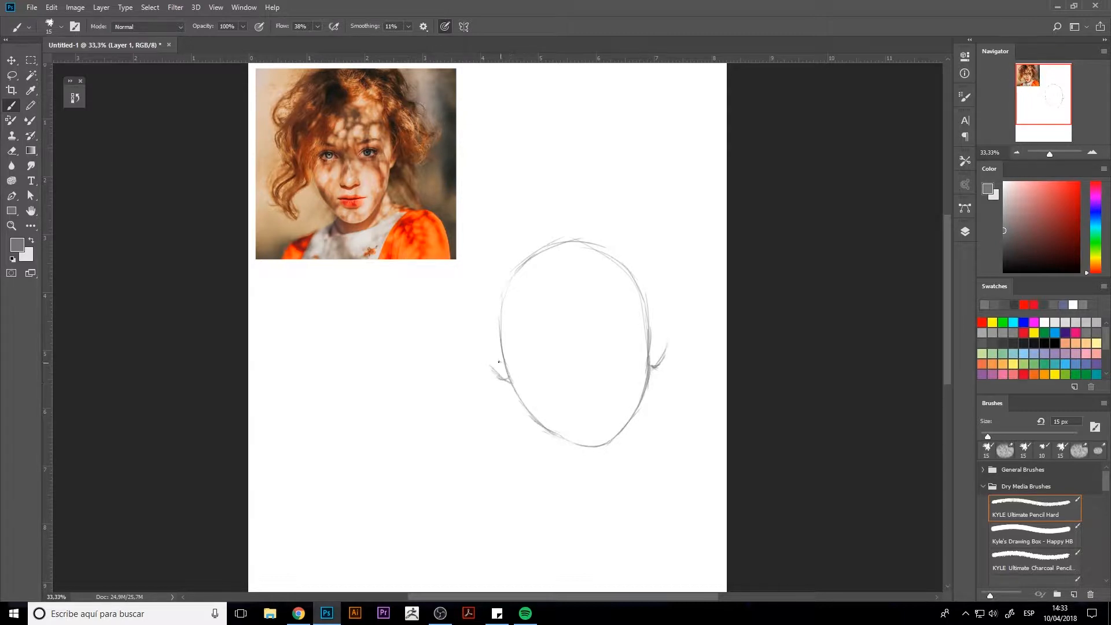
# Sketch the hair's loose outline with the parted fringe across the forehead, side volumes, crown strands and a lower-left curl.
pyautogui.moveTo(572, 240)
pyautogui.mouseDown()
pyautogui.moveTo(522, 350)
pyautogui.moveTo(554, 311)
pyautogui.moveTo(527, 381)
pyautogui.moveTo(492, 429)
pyautogui.moveTo(511, 453)
pyautogui.moveTo(502, 438)
pyautogui.moveTo(491, 463)
pyautogui.mouseUp()
pyautogui.moveTo(471, 426); pyautogui.dragTo(480, 457)
pyautogui.moveTo(494, 379)
pyautogui.mouseDown()
pyautogui.moveTo(467, 350)
pyautogui.moveTo(482, 367)
pyautogui.moveTo(471, 335)
pyautogui.moveTo(496, 295)
pyautogui.moveTo(475, 292)
pyautogui.moveTo(497, 264)
pyautogui.moveTo(480, 302)
pyautogui.mouseUp()
pyautogui.moveTo(574, 203); pyautogui.dragTo(589, 222)
pyautogui.moveTo(533, 216); pyautogui.dragTo(519, 233)
pyautogui.moveTo(578, 256)
pyautogui.mouseDown()
pyautogui.moveTo(604, 253)
pyautogui.moveTo(621, 310)
pyautogui.moveTo(671, 347)
pyautogui.mouseUp()
pyautogui.moveTo(686, 284); pyautogui.dragTo(683, 322)
pyautogui.moveTo(615, 240); pyautogui.dragTo(688, 286)
pyautogui.moveTo(637, 237)
pyautogui.mouseDown()
pyautogui.moveTo(666, 248)
pyautogui.moveTo(606, 216)
pyautogui.mouseUp()
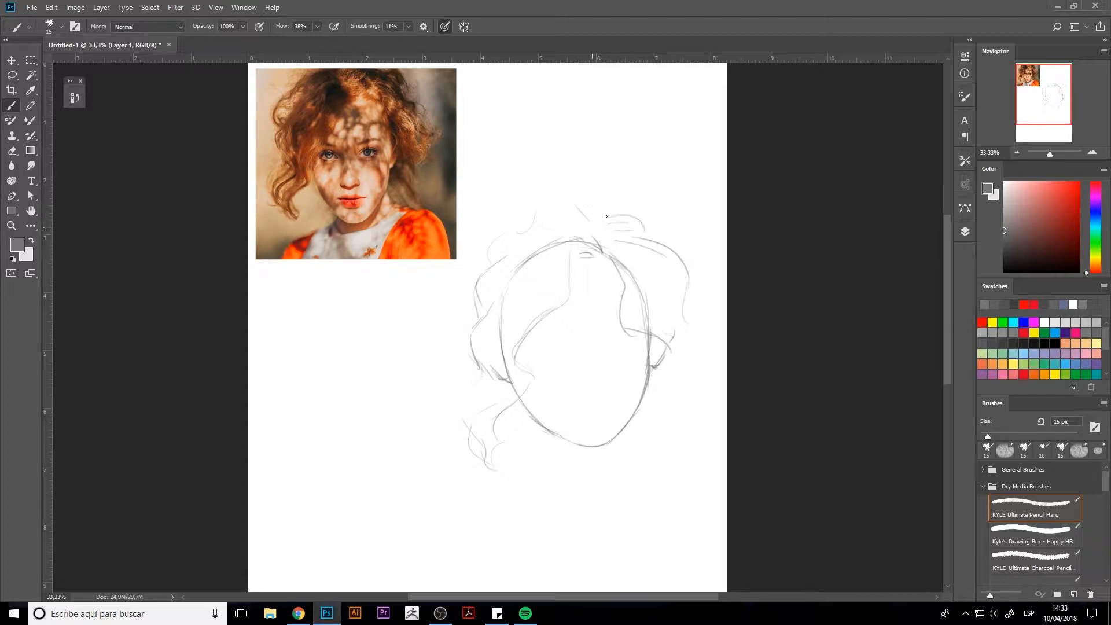
# Draw both eyebrow lines and add loose hair strands on the outer left side of the head.
pyautogui.moveTo(598, 321)
pyautogui.mouseDown()
pyautogui.moveTo(624, 313)
pyautogui.moveTo(534, 329)
pyautogui.moveTo(554, 335)
pyautogui.moveTo(526, 341)
pyautogui.mouseUp()
pyautogui.moveTo(565, 308)
pyautogui.mouseDown()
pyautogui.moveTo(526, 364)
pyautogui.moveTo(571, 247)
pyautogui.moveTo(561, 210)
pyautogui.moveTo(468, 290)
pyautogui.moveTo(451, 334)
pyautogui.mouseUp()
pyautogui.moveTo(483, 341); pyautogui.dragTo(461, 359)
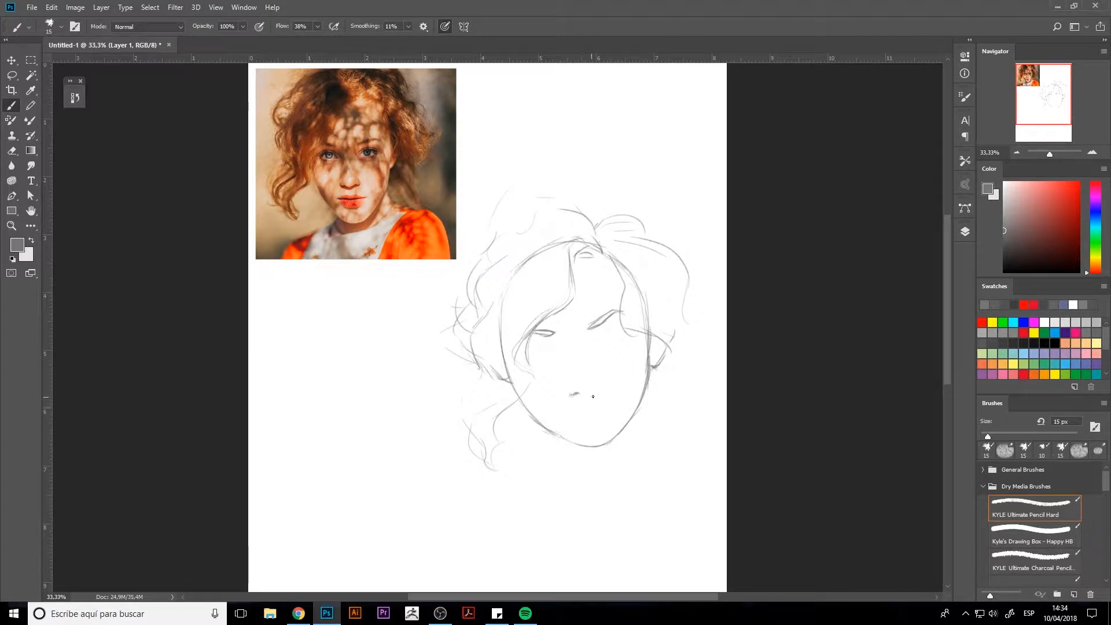
# Sketch the nostrils, the lips and the first eye lines below both eyebrows.
pyautogui.moveTo(590, 393); pyautogui.dragTo(598, 388)
pyautogui.moveTo(574, 416); pyautogui.dragTo(580, 413)
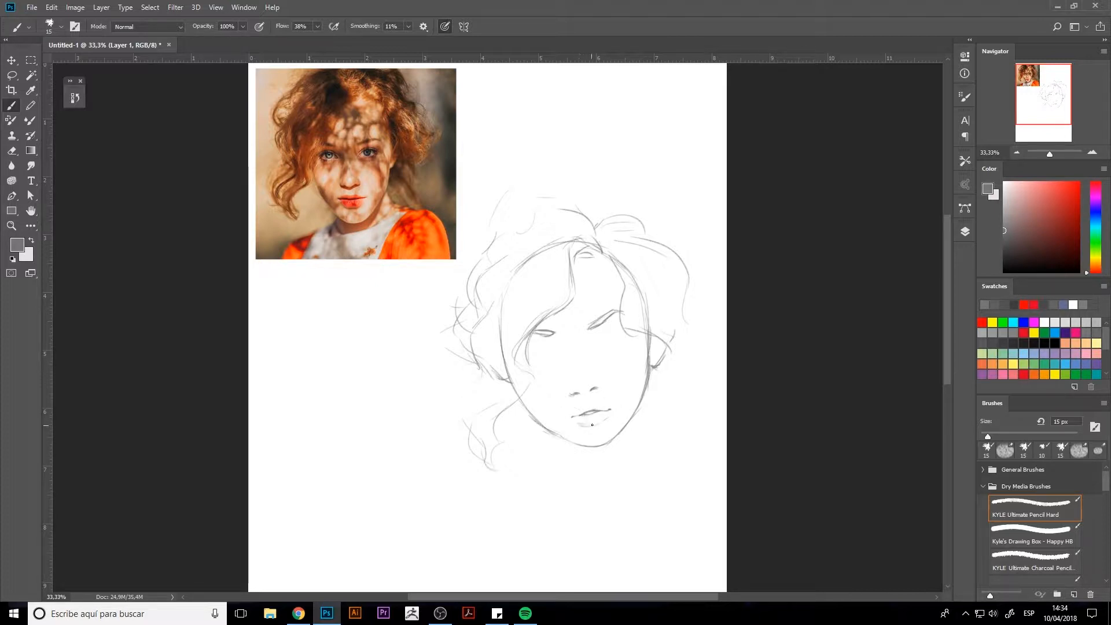
pyautogui.moveTo(597, 426)
pyautogui.mouseDown()
pyautogui.moveTo(579, 425)
pyautogui.moveTo(579, 404)
pyautogui.mouseUp()
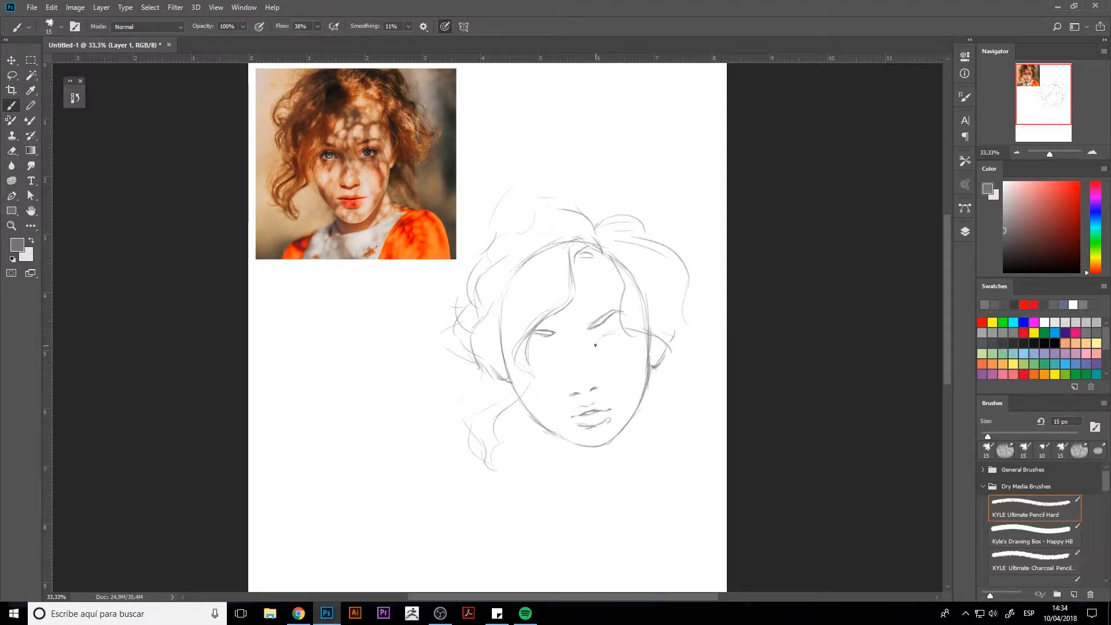
pyautogui.moveTo(553, 345); pyautogui.dragTo(533, 348)
# Darken the jawline on both sides of the face and erase the chin line and excess strokes along the right cheek.
pyautogui.moveTo(648, 327); pyautogui.dragTo(640, 399)
pyautogui.moveTo(529, 411)
pyautogui.mouseDown()
pyautogui.moveTo(582, 447)
pyautogui.moveTo(621, 438)
pyautogui.mouseUp()
pyautogui.moveTo(650, 379)
pyautogui.mouseDown()
pyautogui.moveTo(637, 415)
pyautogui.moveTo(578, 446)
pyautogui.mouseUp()
pyautogui.press('e')
pyautogui.moveTo(617, 438)
pyautogui.mouseDown()
pyautogui.moveTo(653, 392)
pyautogui.moveTo(633, 438)
pyautogui.mouseUp()
pyautogui.moveTo(658, 389)
pyautogui.mouseDown()
pyautogui.moveTo(656, 360)
pyautogui.moveTo(631, 382)
pyautogui.mouseUp()
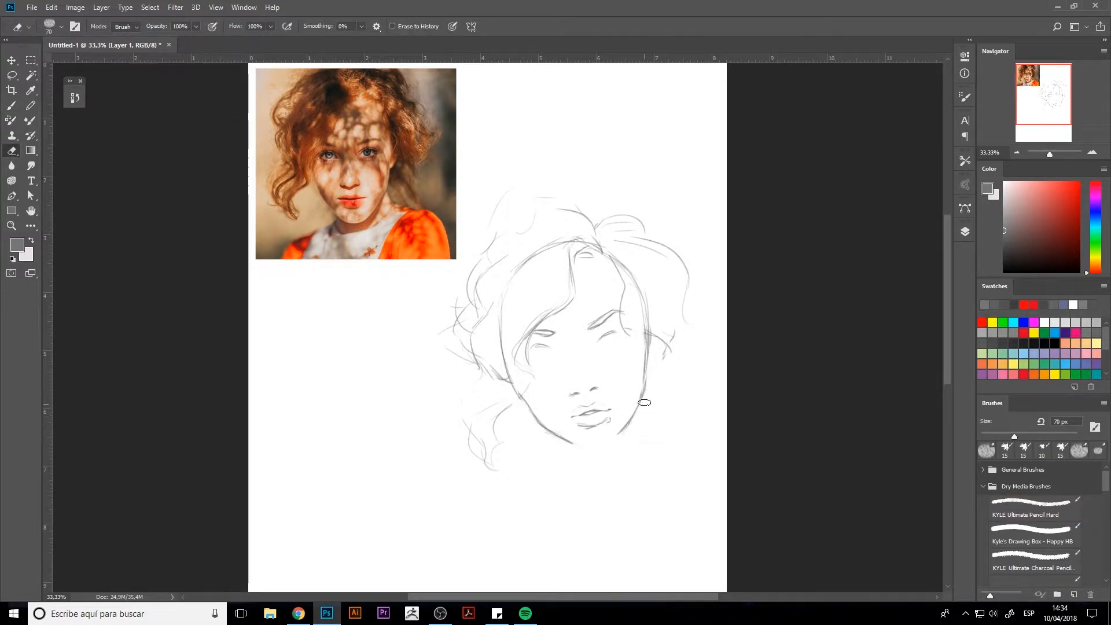
# Strengthen the right cheek line and draw the almond outline of the right eye.
pyautogui.press('b')
pyautogui.moveTo(648, 337); pyautogui.dragTo(643, 387)
pyautogui.moveTo(600, 343); pyautogui.dragTo(632, 328)
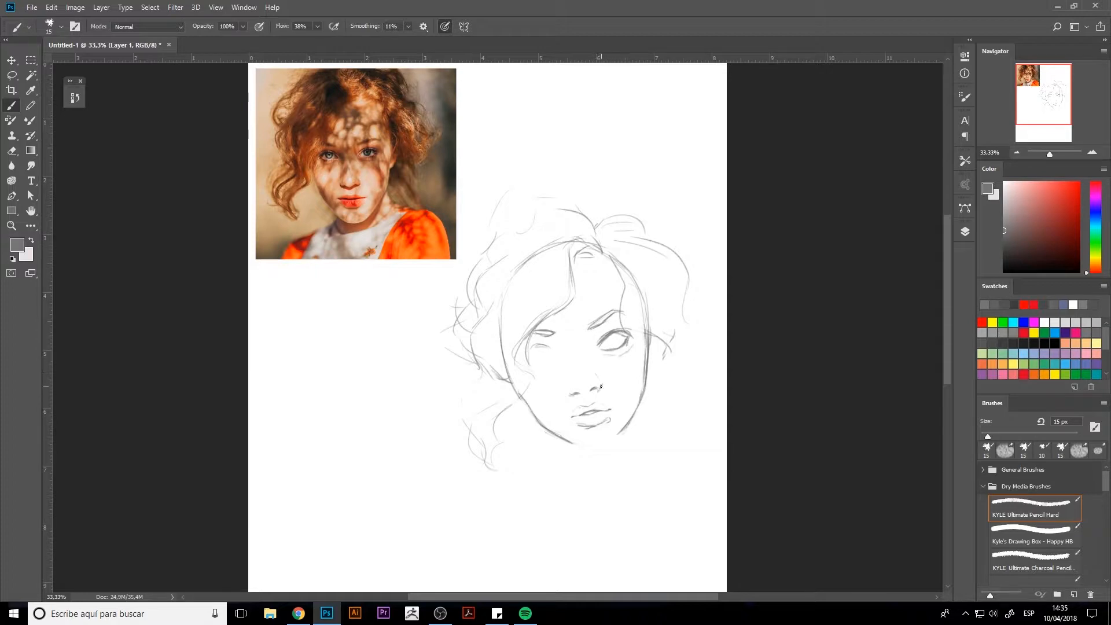
# Lasso the nose, shrink it to about 91% and rotate it about 3.8°, then deselect.
pyautogui.press('l')
pyautogui.moveTo(613, 397)
pyautogui.mouseDown()
pyautogui.moveTo(551, 392)
pyautogui.moveTo(618, 407)
pyautogui.mouseUp()
pyautogui.hotkey('ctrl', 't')
pyautogui.moveTo(589, 391)
pyautogui.mouseDown()
pyautogui.moveTo(603, 388)
pyautogui.moveTo(592, 392)
pyautogui.mouseUp()
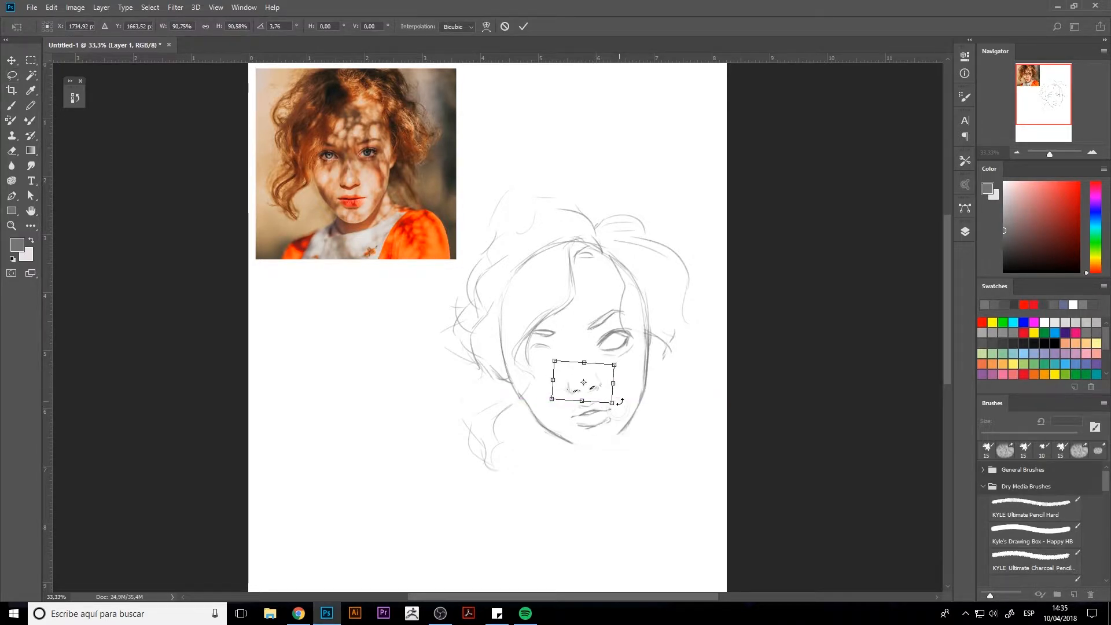
pyautogui.press('Return')
pyautogui.hotkey('ctrl', 'd')
# Draw the iris and darker lids of the right eye and sketch the left eye to match.
pyautogui.press('b')
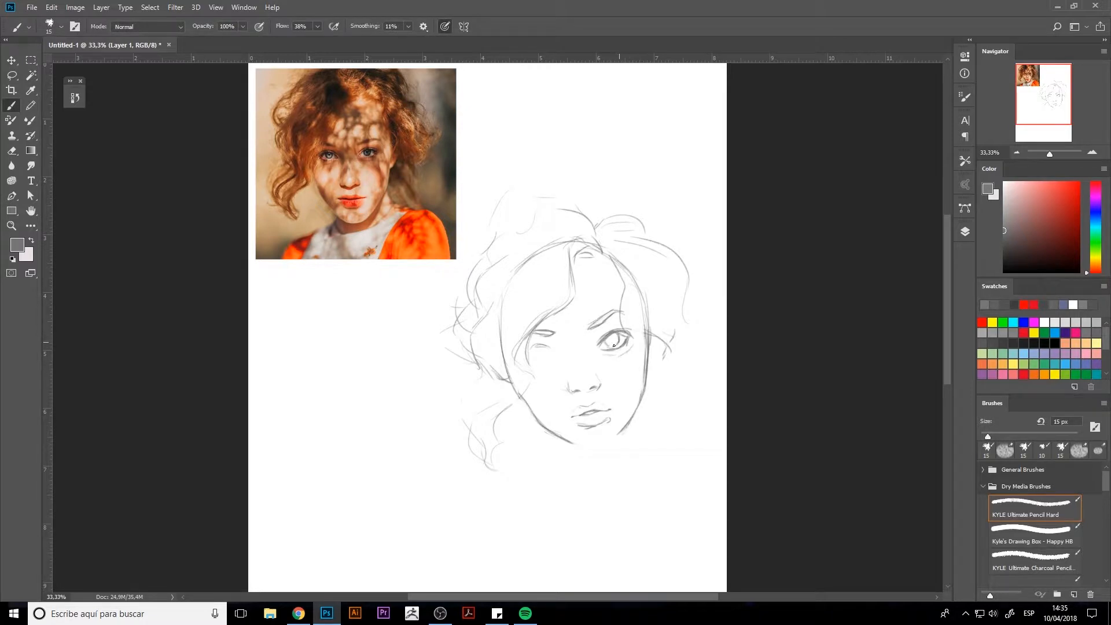
pyautogui.moveTo(607, 344); pyautogui.dragTo(616, 334)
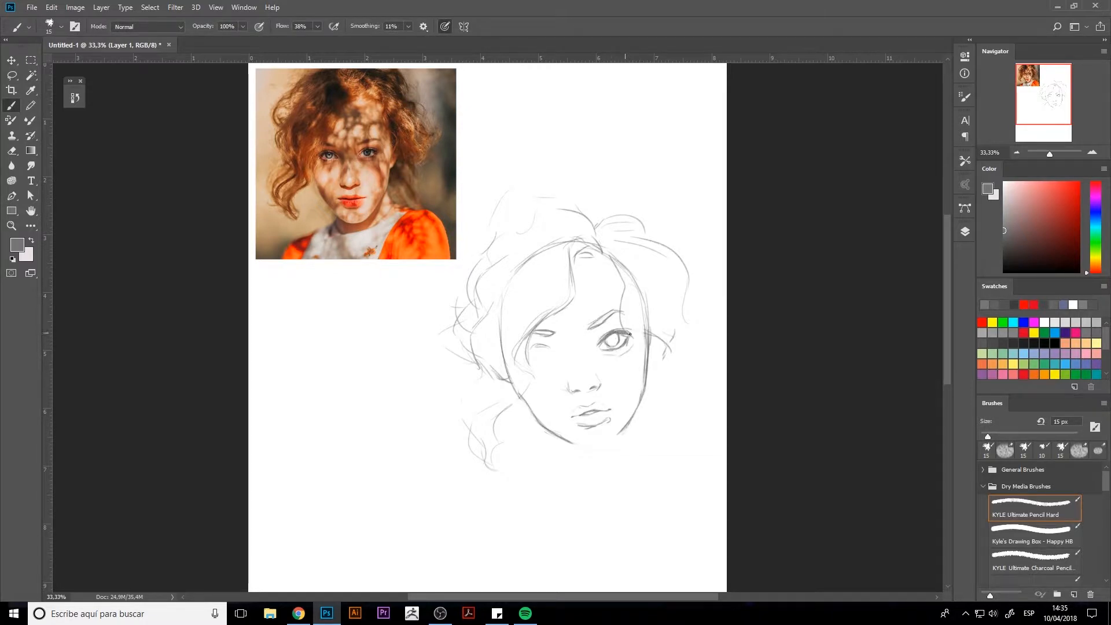
pyautogui.moveTo(610, 328); pyautogui.dragTo(614, 339)
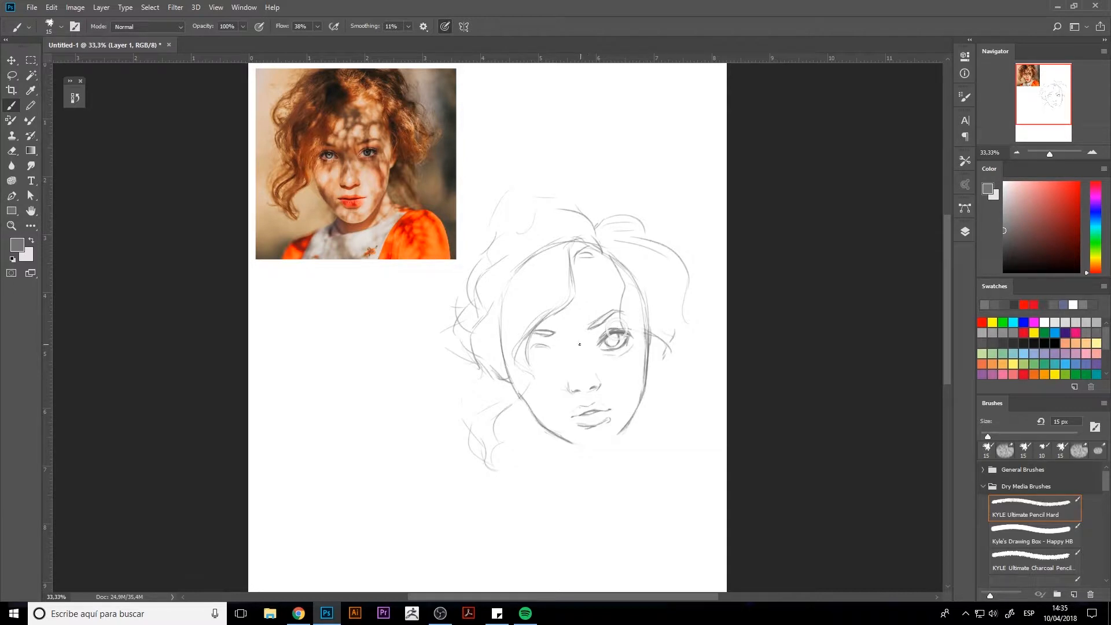
pyautogui.moveTo(545, 346)
pyautogui.mouseDown()
pyautogui.moveTo(531, 351)
pyautogui.moveTo(544, 371)
pyautogui.moveTo(553, 366)
pyautogui.moveTo(543, 346)
pyautogui.mouseUp()
# Try redrawing the jawline and chin as one continuous curve between the cheeks.
pyautogui.moveTo(521, 383)
pyautogui.mouseDown()
pyautogui.moveTo(543, 422)
pyautogui.moveTo(564, 434)
pyautogui.moveTo(546, 426)
pyautogui.moveTo(587, 445)
pyautogui.mouseUp()
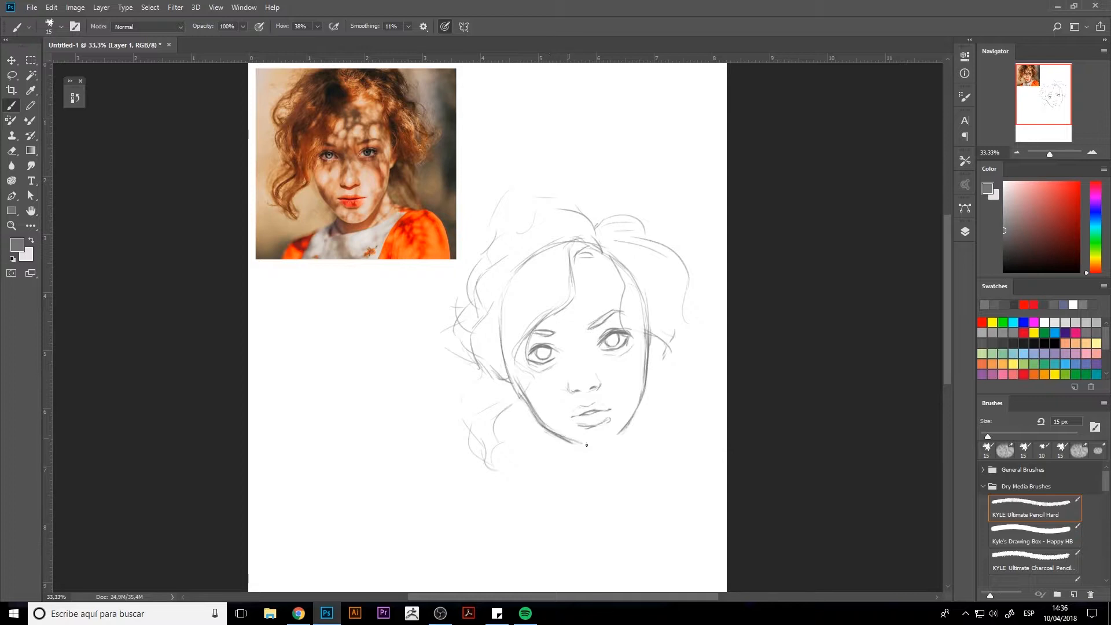
pyautogui.hotkey('ctrl', 'z')
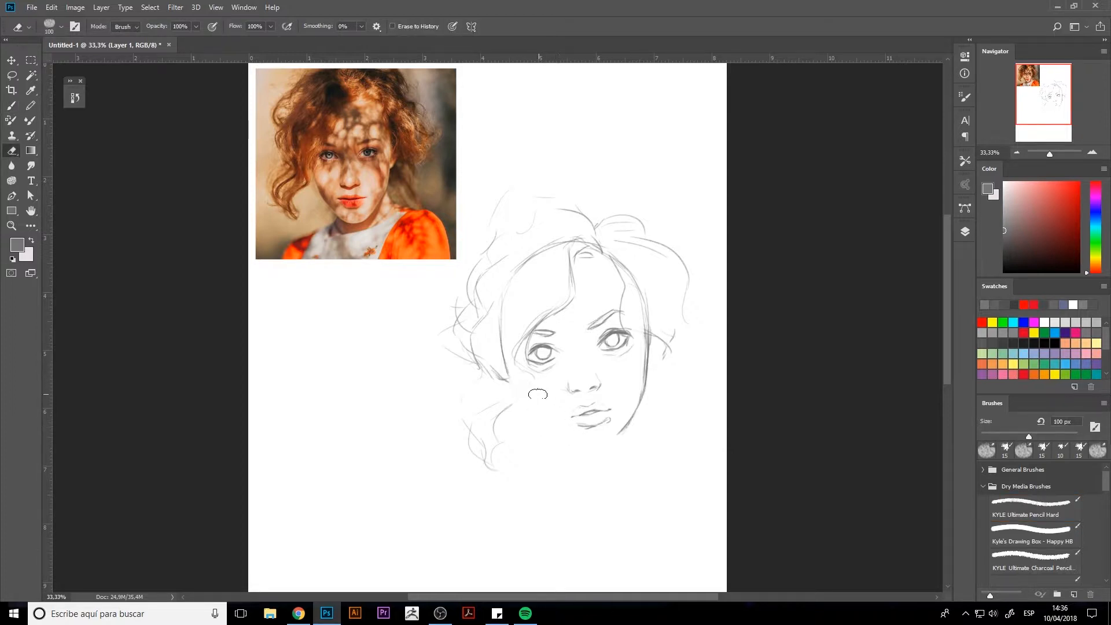
pyautogui.moveTo(522, 395)
pyautogui.mouseDown()
pyautogui.moveTo(587, 446)
pyautogui.moveTo(620, 435)
pyautogui.mouseUp()
pyautogui.moveTo(646, 394); pyautogui.dragTo(621, 434)
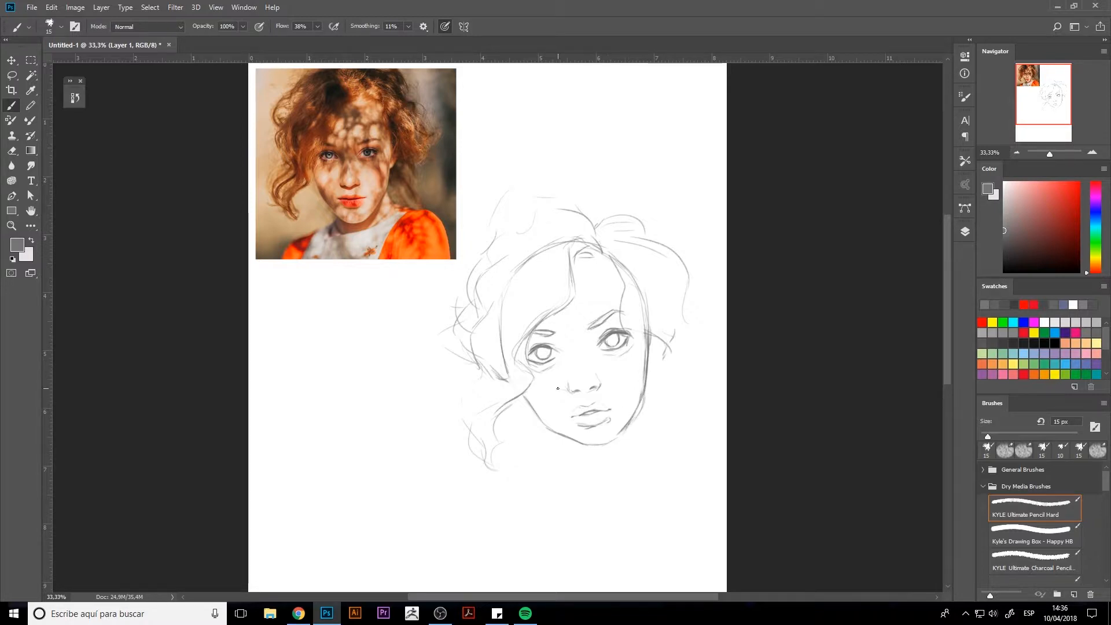
# Erase the face contour from the left cheek around the chin to the right cheek.
pyautogui.press('e')
pyautogui.moveTo(521, 393)
pyautogui.mouseDown()
pyautogui.moveTo(550, 433)
pyautogui.moveTo(657, 401)
pyautogui.moveTo(648, 400)
pyautogui.mouseUp()
# Lasso the nose and mouth together, narrow them to 94.4% width and shift them slightly upward.
pyautogui.press('l')
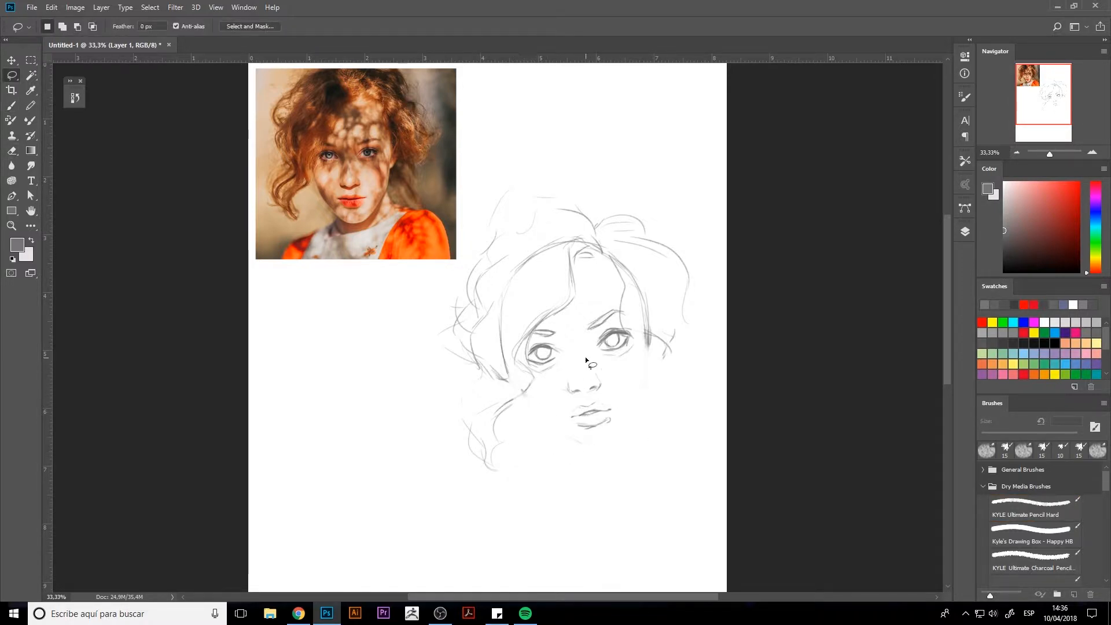
pyautogui.moveTo(586, 357)
pyautogui.mouseDown()
pyautogui.moveTo(626, 383)
pyautogui.moveTo(591, 356)
pyautogui.mouseUp()
pyautogui.hotkey('ctrl', 't')
pyautogui.moveTo(594, 400)
pyautogui.mouseDown()
pyautogui.moveTo(598, 387)
pyautogui.moveTo(628, 389)
pyautogui.mouseUp()
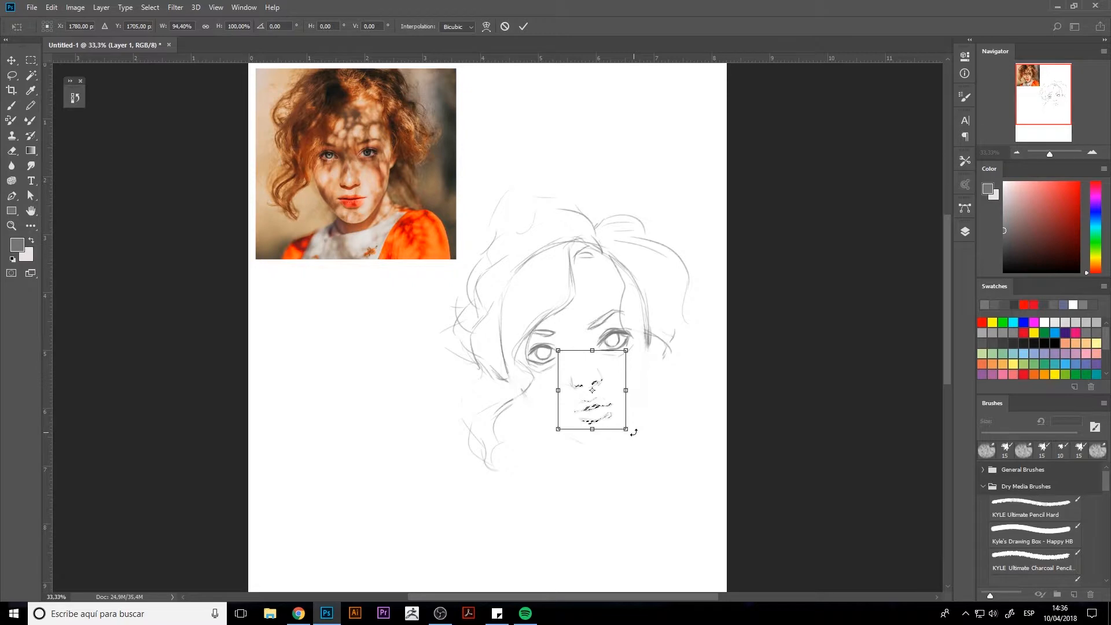
pyautogui.press('Return')
pyautogui.hotkey('ctrl', 'd')
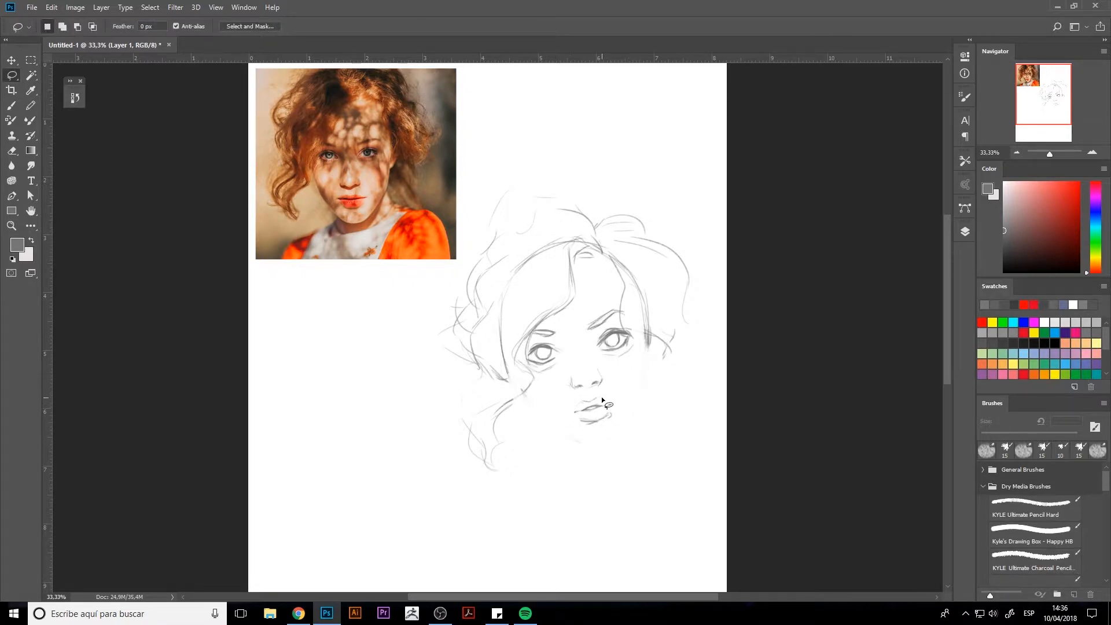
# Select the nose and mouth again and move them slightly down the face.
pyautogui.moveTo(612, 377); pyautogui.dragTo(610, 375)
pyautogui.hotkey('ctrl', 't')
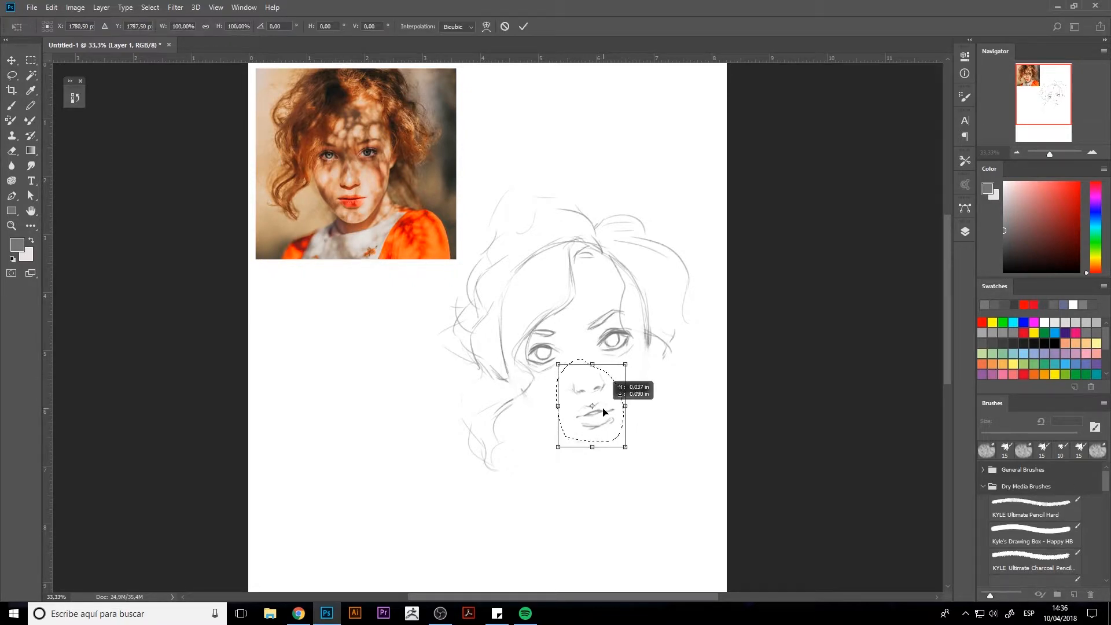
pyautogui.moveTo(642, 461)
pyautogui.mouseDown()
pyautogui.moveTo(650, 454)
pyautogui.moveTo(644, 464)
pyautogui.mouseUp()
pyautogui.press('Return')
pyautogui.hotkey('ctrl', 'd')
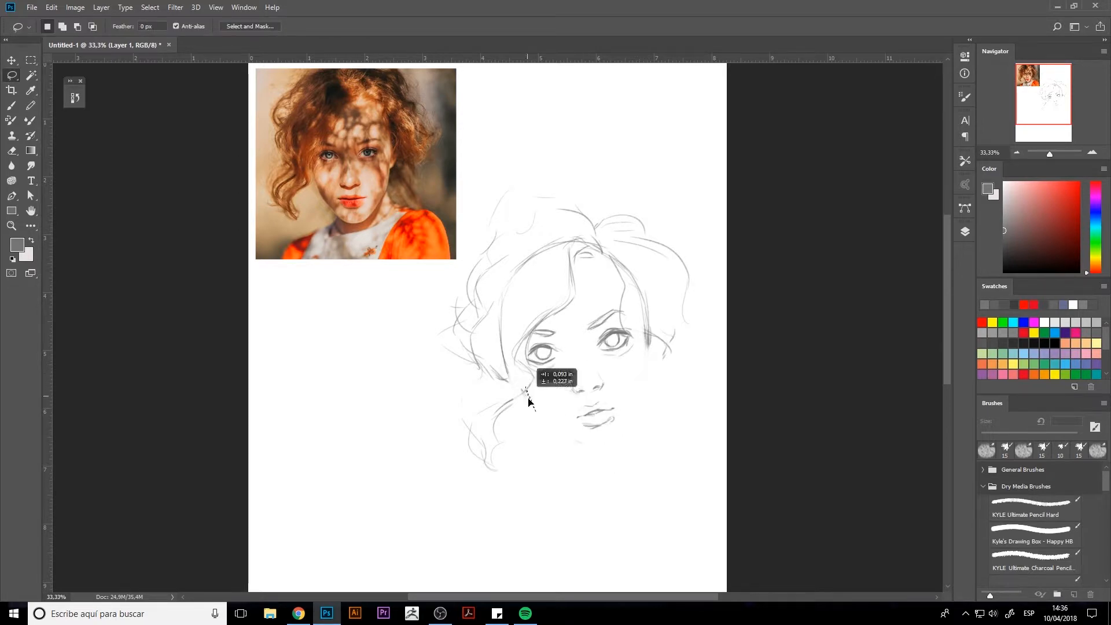
# Redraw the jawline with a cleaned-up, narrower chin and sketch the ear beside the right cheek.
pyautogui.press('b')
pyautogui.moveTo(520, 377)
pyautogui.mouseDown()
pyautogui.moveTo(538, 417)
pyautogui.moveTo(587, 451)
pyautogui.moveTo(627, 451)
pyautogui.moveTo(644, 361)
pyautogui.moveTo(639, 403)
pyautogui.mouseUp()
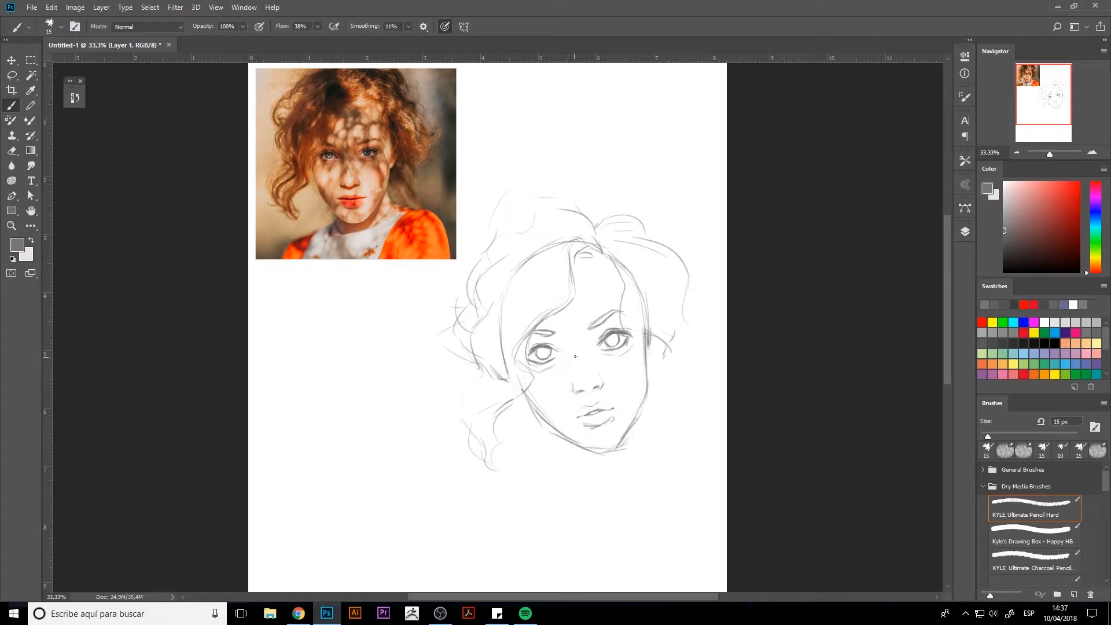
pyautogui.press('e')
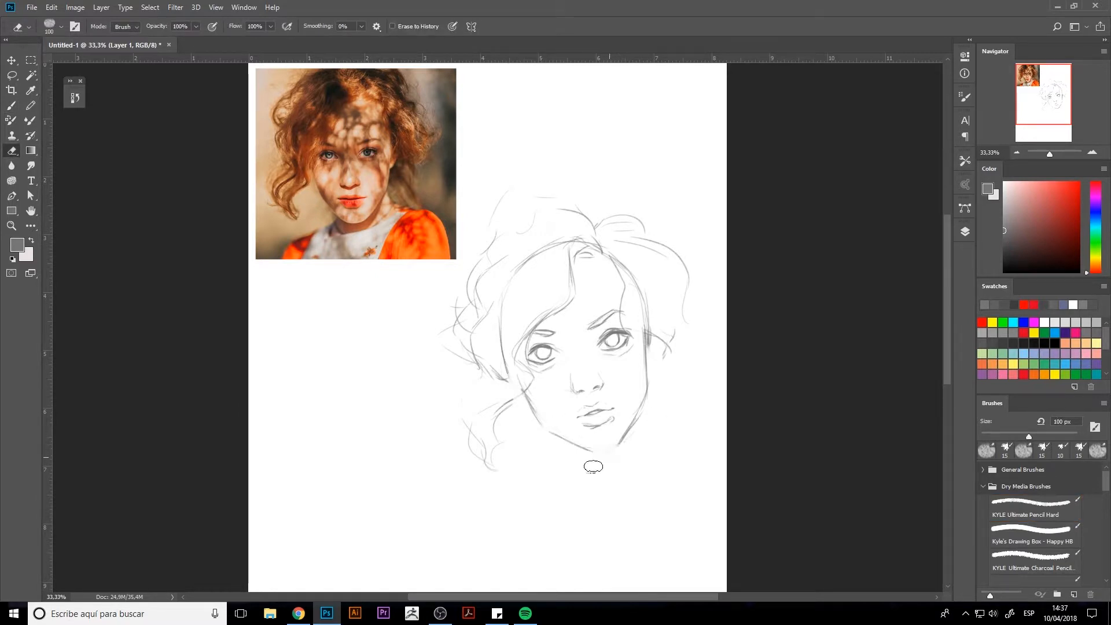
pyautogui.press('b')
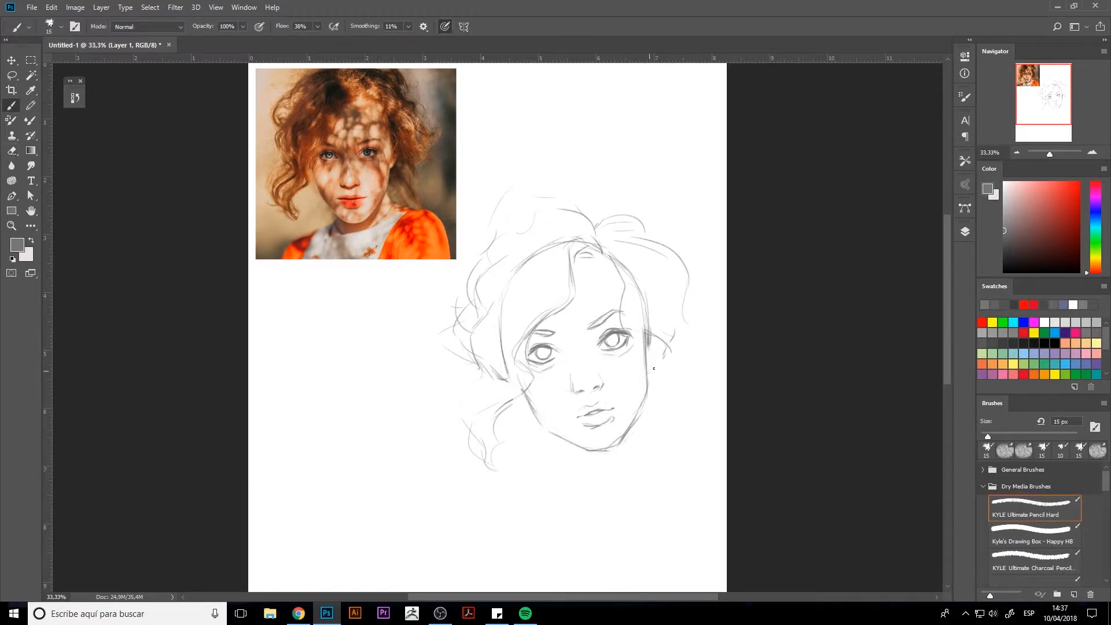
pyautogui.moveTo(647, 371)
pyautogui.mouseDown()
pyautogui.moveTo(660, 341)
pyautogui.moveTo(649, 356)
pyautogui.mouseUp()
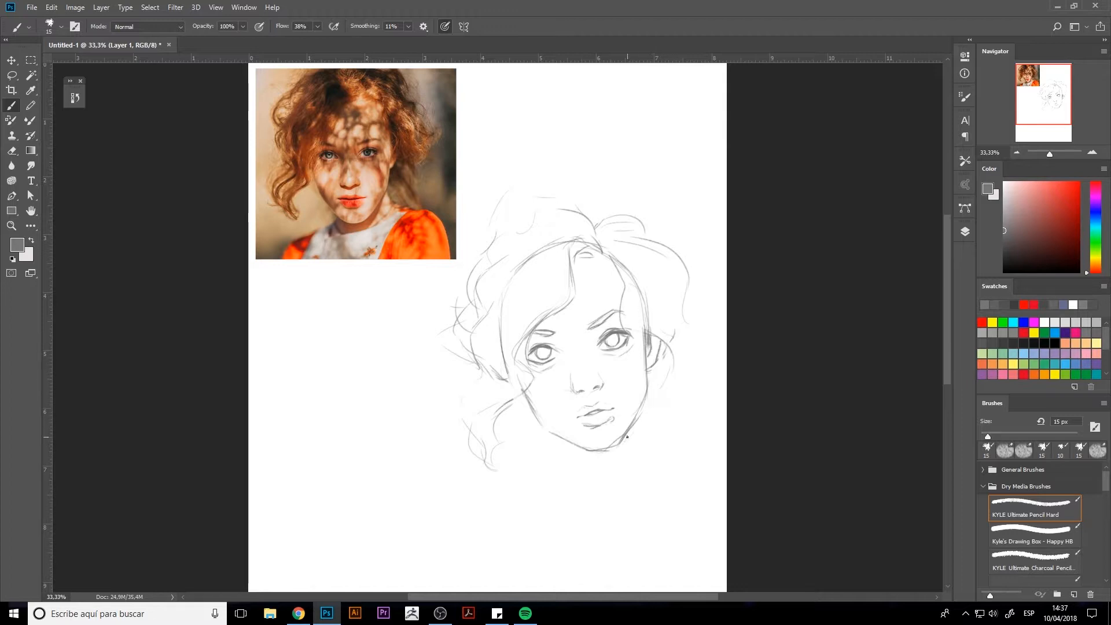
# Sketch both sides of the neck running from the jaw down to the shoulders.
pyautogui.moveTo(529, 405)
pyautogui.mouseDown()
pyautogui.moveTo(579, 465)
pyautogui.moveTo(687, 438)
pyautogui.mouseUp()
pyautogui.moveTo(642, 404)
pyautogui.mouseDown()
pyautogui.moveTo(646, 423)
pyautogui.moveTo(681, 446)
pyautogui.mouseUp()
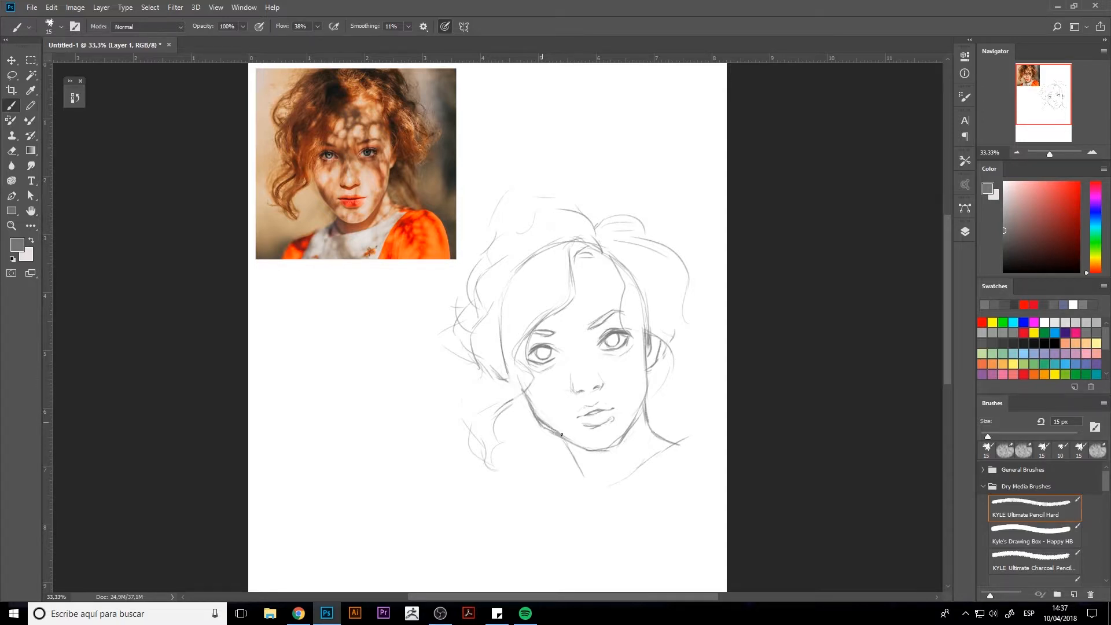
pyautogui.press('e')
# Draw the shirt's curved collar around the neck and the sloping left shoulder line.
pyautogui.press('b')
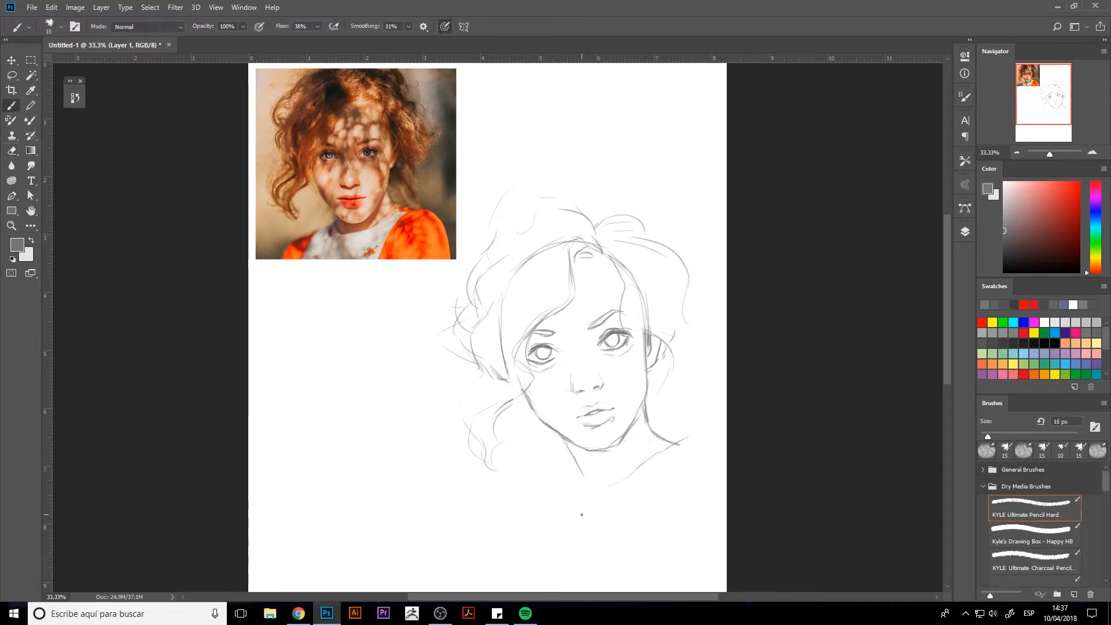
pyautogui.moveTo(582, 512); pyautogui.dragTo(683, 443)
pyautogui.moveTo(622, 492)
pyautogui.mouseDown()
pyautogui.moveTo(568, 489)
pyautogui.moveTo(579, 464)
pyautogui.moveTo(608, 501)
pyautogui.mouseUp()
pyautogui.moveTo(572, 475)
pyautogui.mouseDown()
pyautogui.moveTo(611, 501)
pyautogui.moveTo(590, 485)
pyautogui.moveTo(662, 440)
pyautogui.moveTo(553, 489)
pyautogui.moveTo(508, 530)
pyautogui.mouseUp()
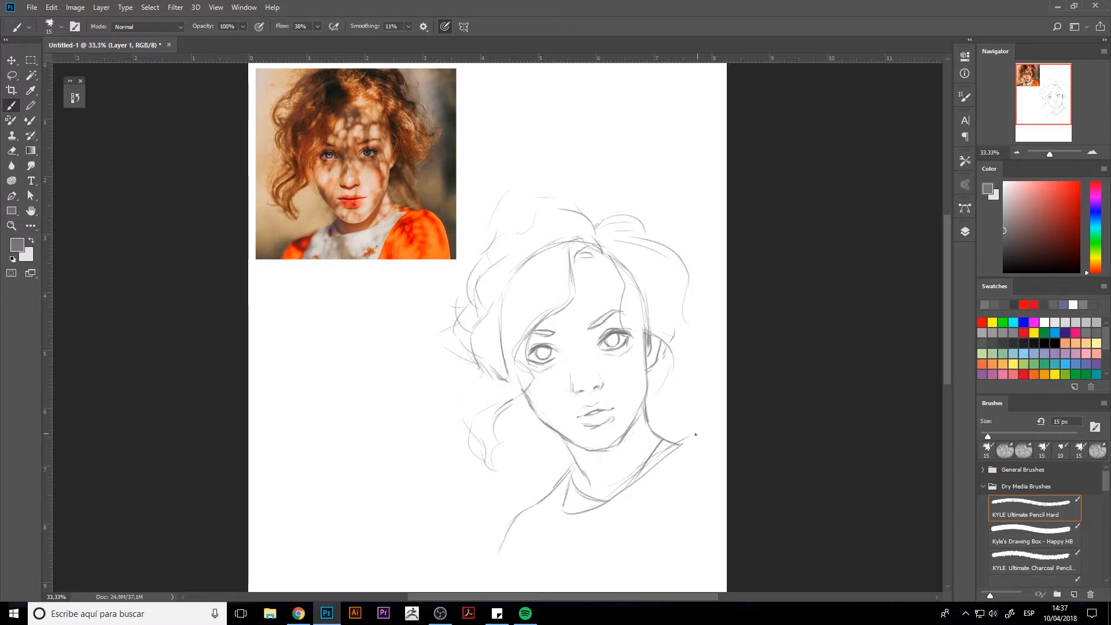
# Add the right shoulder line and more hair strands along the right side, behind the neck and over the crown.
pyautogui.moveTo(531, 405); pyautogui.dragTo(514, 396)
pyautogui.moveTo(666, 403)
pyautogui.mouseDown()
pyautogui.moveTo(688, 418)
pyautogui.moveTo(683, 443)
pyautogui.mouseUp()
pyautogui.moveTo(648, 395); pyautogui.dragTo(690, 433)
pyautogui.moveTo(664, 293)
pyautogui.mouseDown()
pyautogui.moveTo(678, 342)
pyautogui.moveTo(659, 297)
pyautogui.mouseUp()
pyautogui.moveTo(663, 308); pyautogui.dragTo(678, 328)
pyautogui.moveTo(549, 237)
pyautogui.mouseDown()
pyautogui.moveTo(589, 221)
pyautogui.moveTo(541, 261)
pyautogui.mouseUp()
pyautogui.moveTo(546, 286); pyautogui.dragTo(508, 313)
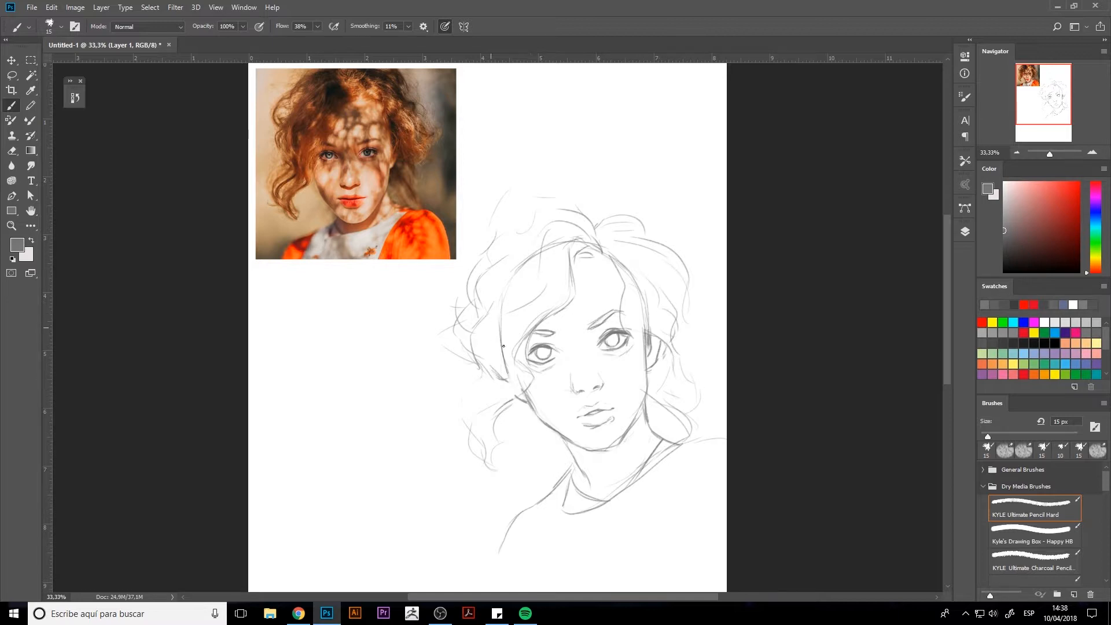
pyautogui.moveTo(570, 450); pyautogui.dragTo(579, 466)
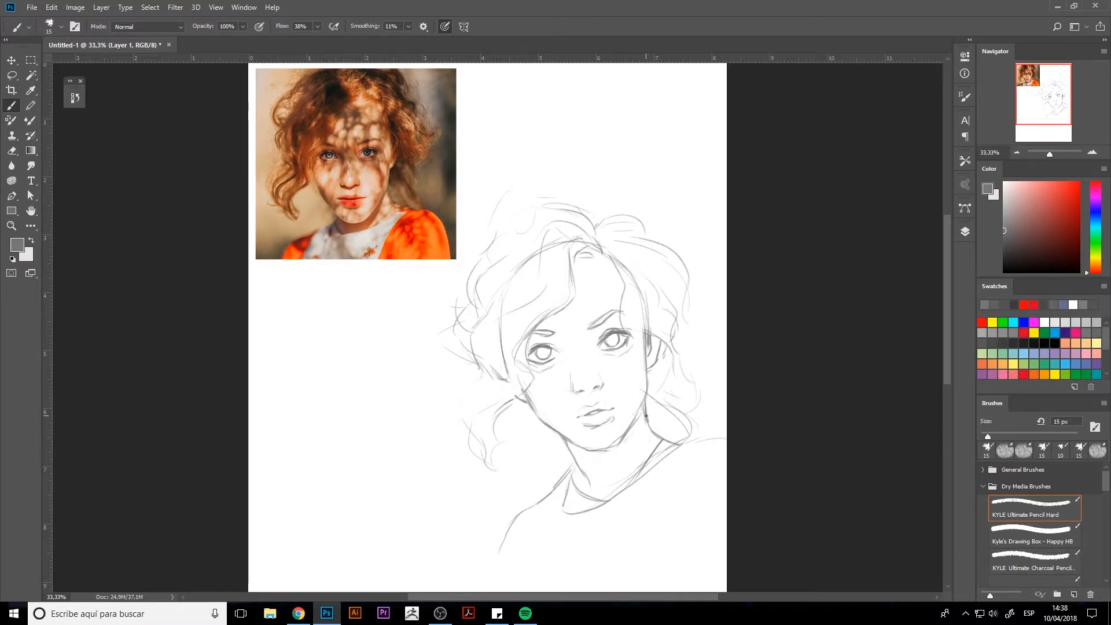
# Clean up the right cheek, redraw the underside of the nose and erase the stray strokes between nose and mouth.
pyautogui.press('e')
pyautogui.moveTo(642, 389); pyautogui.dragTo(634, 395)
pyautogui.press('b')
pyautogui.moveTo(581, 391); pyautogui.dragTo(593, 396)
pyautogui.press('e')
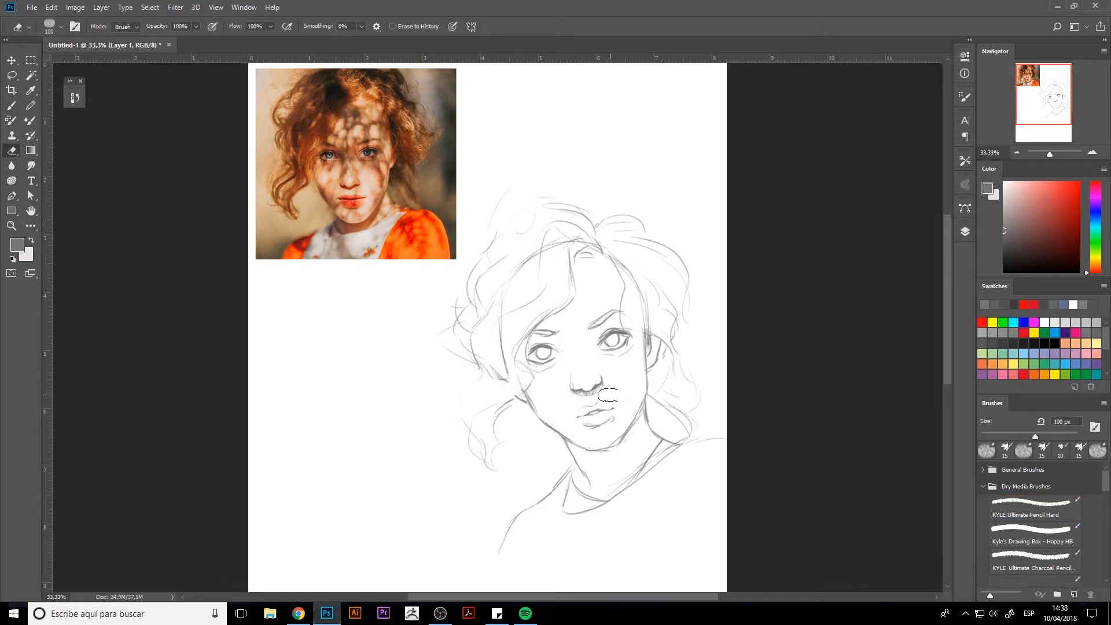
pyautogui.moveTo(596, 389)
pyautogui.mouseDown()
pyautogui.moveTo(580, 393)
pyautogui.moveTo(602, 395)
pyautogui.moveTo(570, 426)
pyautogui.moveTo(646, 374)
pyautogui.moveTo(622, 399)
pyautogui.moveTo(642, 412)
pyautogui.moveTo(627, 413)
pyautogui.mouseUp()
# Lasso the mouth and adjust its placement with Free Transform, then deselect.
pyautogui.press('l')
pyautogui.hotkey('ctrl', 't')
pyautogui.moveTo(614, 408); pyautogui.dragTo(612, 408)
pyautogui.press('Return')
pyautogui.hotkey('ctrl', 'd')
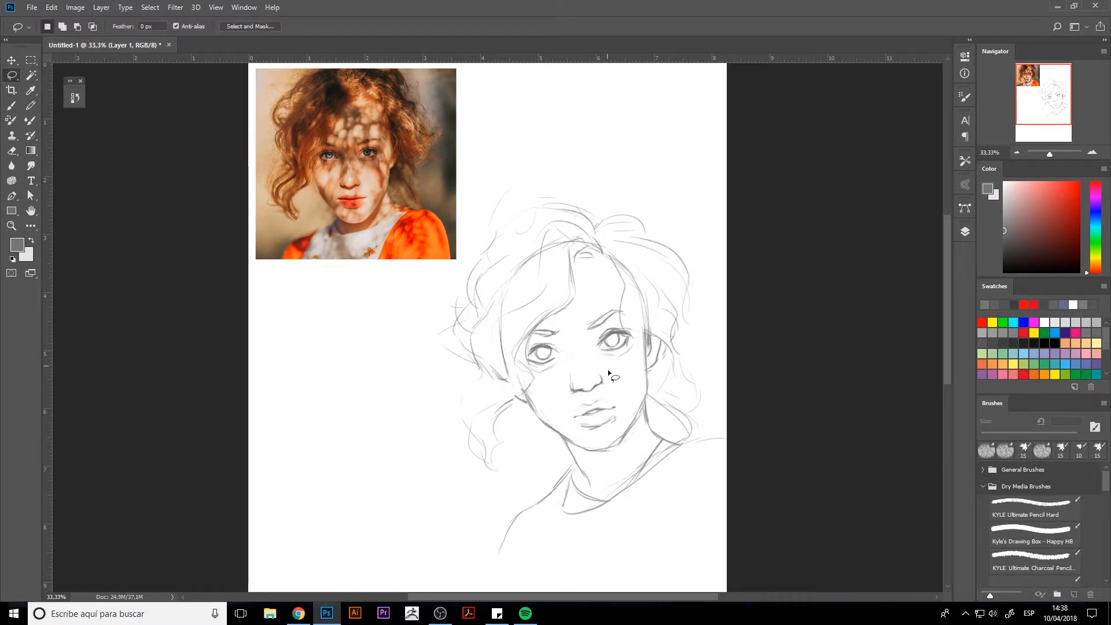
# Draw fuller curls in the lower-left hair and add pupils to both eyes.
pyautogui.press('b')
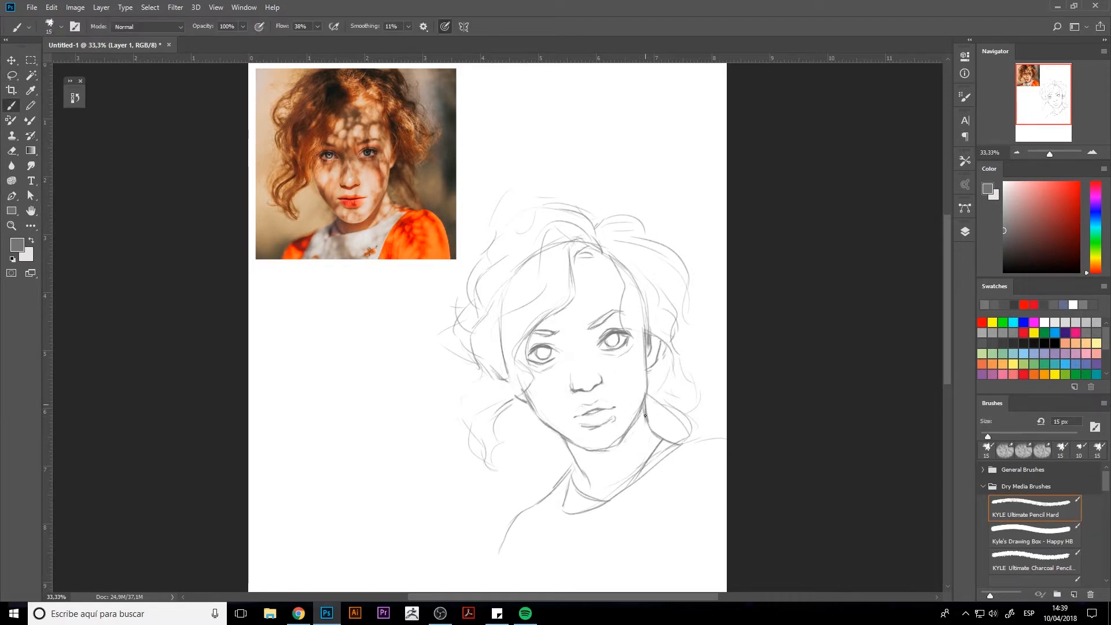
pyautogui.moveTo(514, 408)
pyautogui.mouseDown()
pyautogui.moveTo(498, 445)
pyautogui.moveTo(457, 417)
pyautogui.mouseUp()
pyautogui.moveTo(493, 366); pyautogui.dragTo(451, 411)
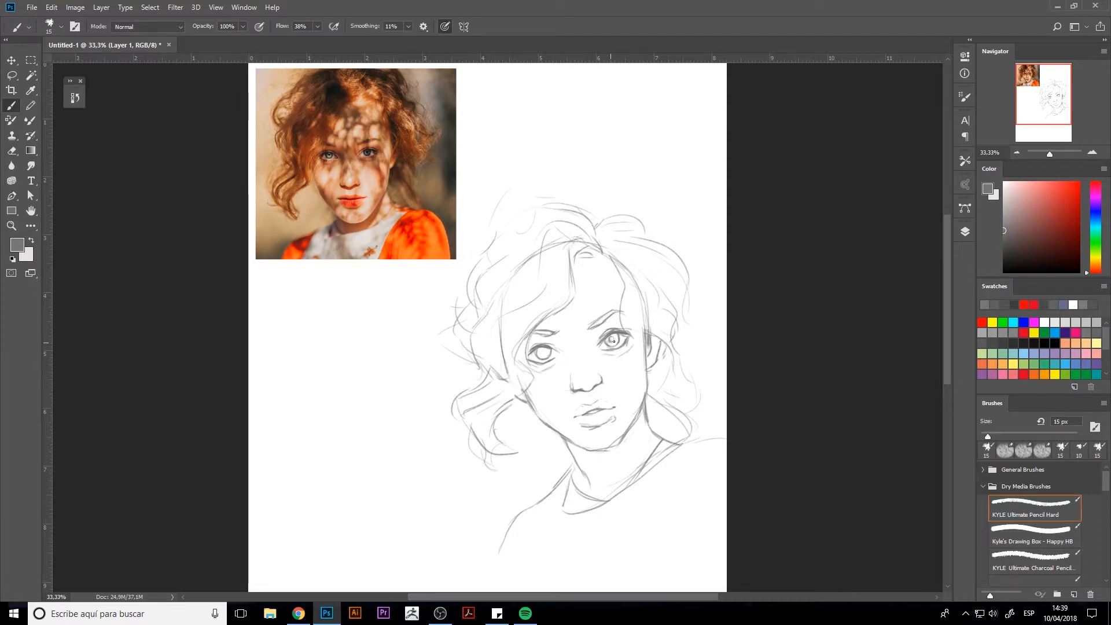
pyautogui.moveTo(543, 351); pyautogui.dragTo(545, 352)
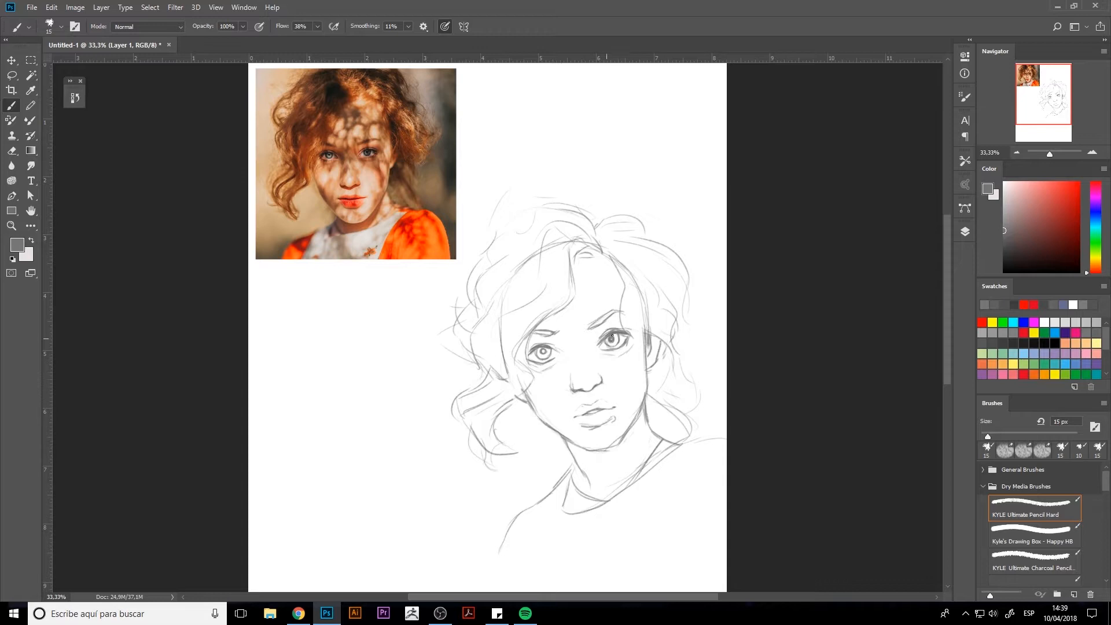
# Add a hair strand beside the right side of the forehead and sketch both sleeves and the shirt's lower edge.
pyautogui.moveTo(541, 349); pyautogui.dragTo(543, 347)
pyautogui.moveTo(605, 244); pyautogui.dragTo(640, 272)
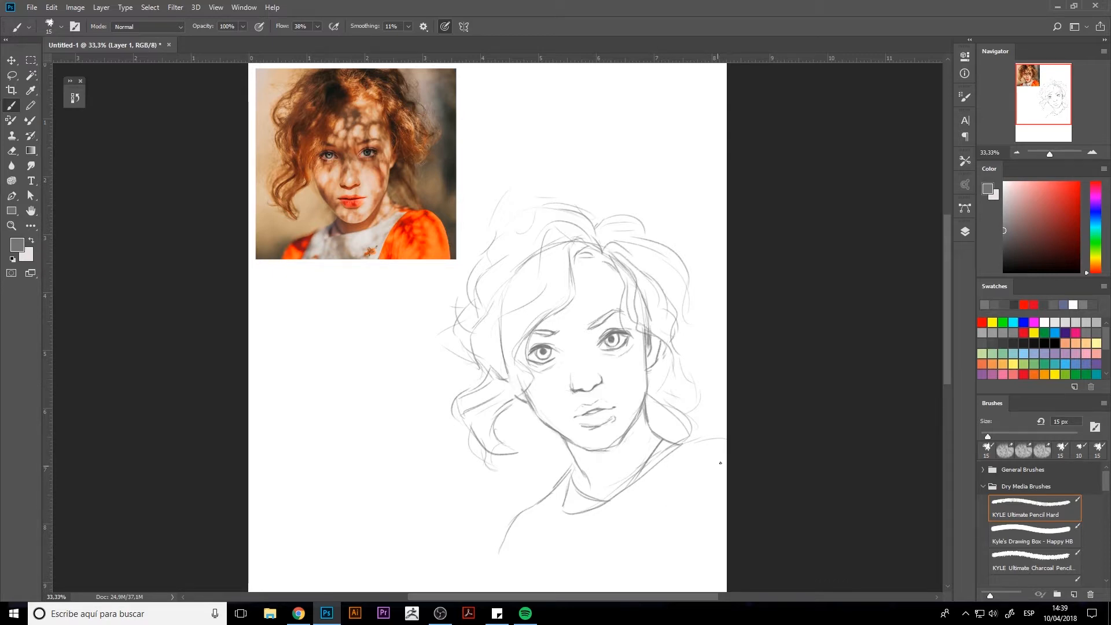
pyautogui.moveTo(719, 442); pyautogui.dragTo(671, 562)
pyautogui.moveTo(703, 444); pyautogui.dragTo(724, 438)
pyautogui.moveTo(663, 561); pyautogui.dragTo(589, 583)
pyautogui.moveTo(549, 496); pyautogui.dragTo(528, 570)
pyautogui.moveTo(528, 570)
pyautogui.mouseDown()
pyautogui.moveTo(557, 532)
pyautogui.moveTo(484, 537)
pyautogui.moveTo(486, 564)
pyautogui.mouseUp()
pyautogui.moveTo(542, 498); pyautogui.dragTo(503, 525)
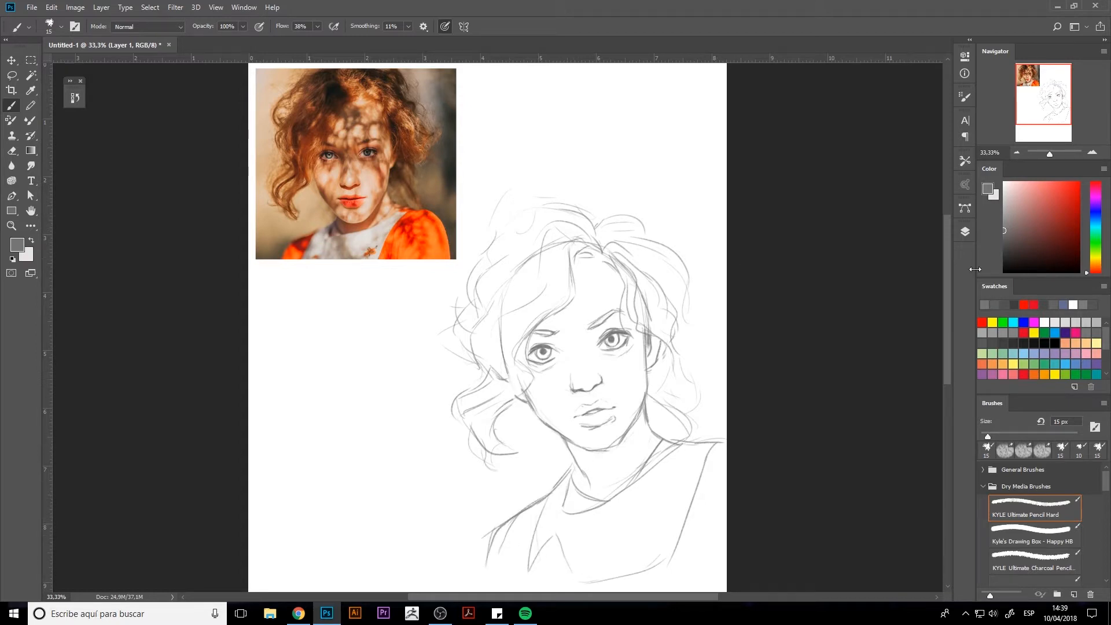
# Scale the reference photo on layer 186 down to about half its size, keeping it in the page's upper-left corner.
pyautogui.click(965, 232)
pyautogui.click(881, 301)
pyautogui.hotkey('ctrl', 't')
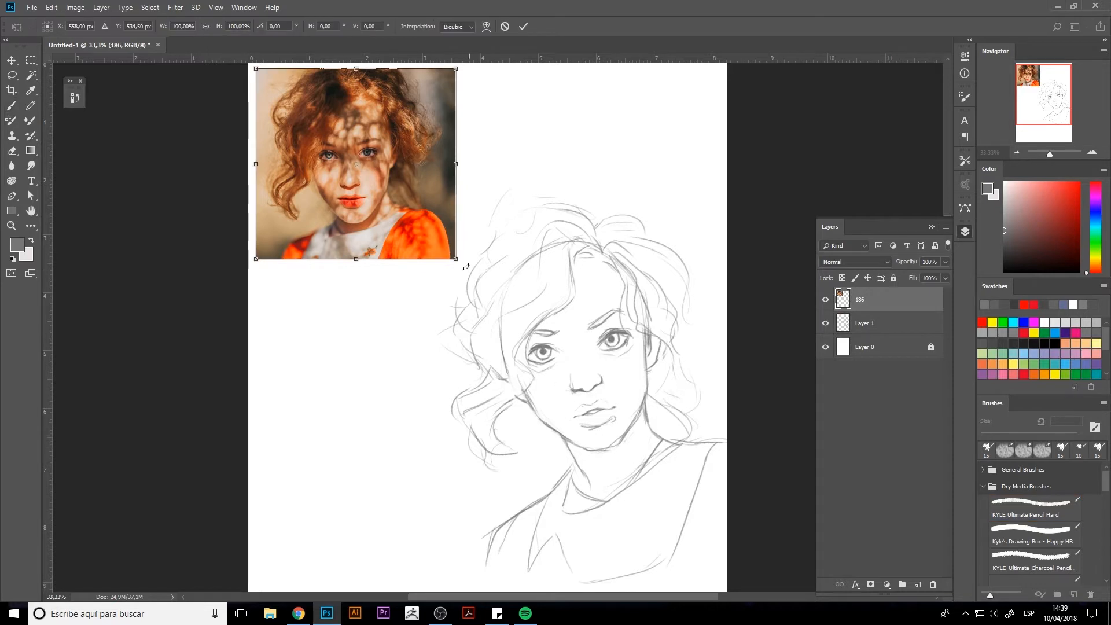
pyautogui.moveTo(457, 260); pyautogui.dragTo(380, 169)
pyautogui.press('Return')
# Move the portrait sketch on Layer 1 up and to the left, towards the middle of the page.
pyautogui.click(868, 323)
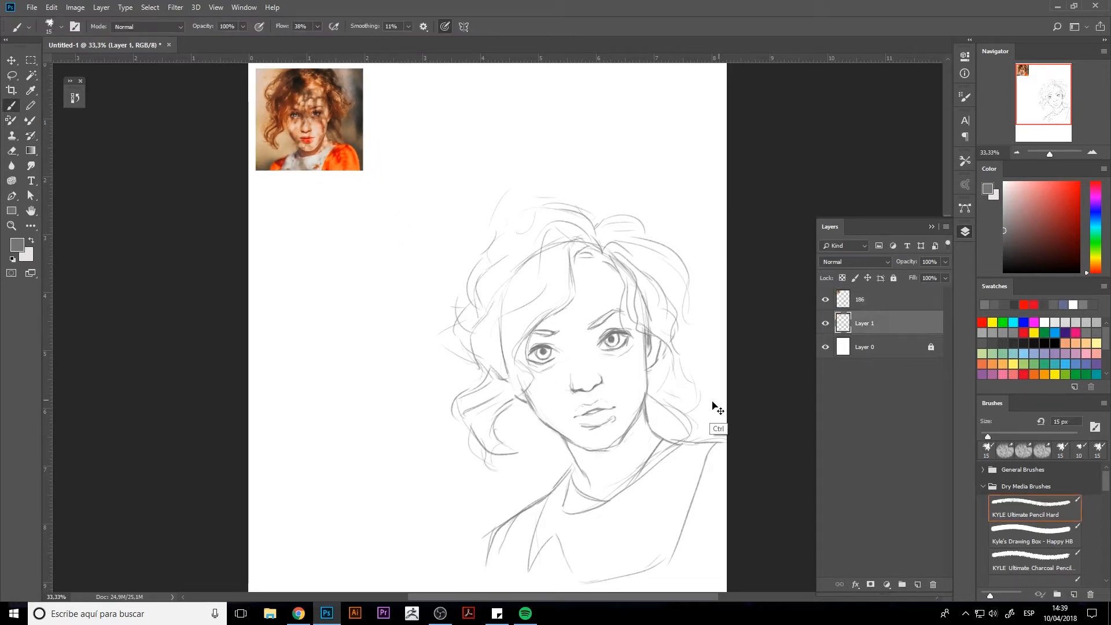
pyautogui.hotkey('ctrl', 't')
pyautogui.moveTo(592, 389)
pyautogui.mouseDown()
pyautogui.moveTo(518, 321)
pyautogui.moveTo(511, 337)
pyautogui.mouseUp()
pyautogui.press('Return')
pyautogui.hotkey('ctrl', 't')
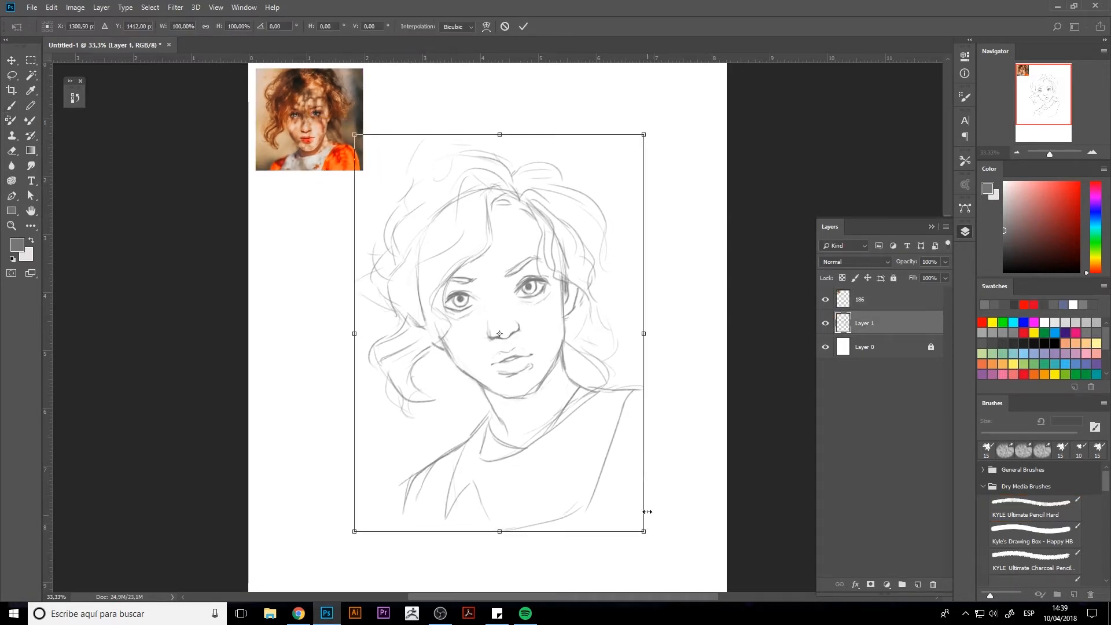
pyautogui.press('Return')
# Extend the right shoulder into a rounded sleeve and draw a long curved edge closing off the bottom of the torso.
pyautogui.moveTo(622, 387)
pyautogui.mouseDown()
pyautogui.moveTo(689, 411)
pyautogui.moveTo(704, 521)
pyautogui.mouseUp()
pyautogui.moveTo(691, 500)
pyautogui.mouseDown()
pyautogui.moveTo(640, 523)
pyautogui.moveTo(502, 543)
pyautogui.mouseUp()
pyautogui.moveTo(392, 512); pyautogui.dragTo(579, 549)
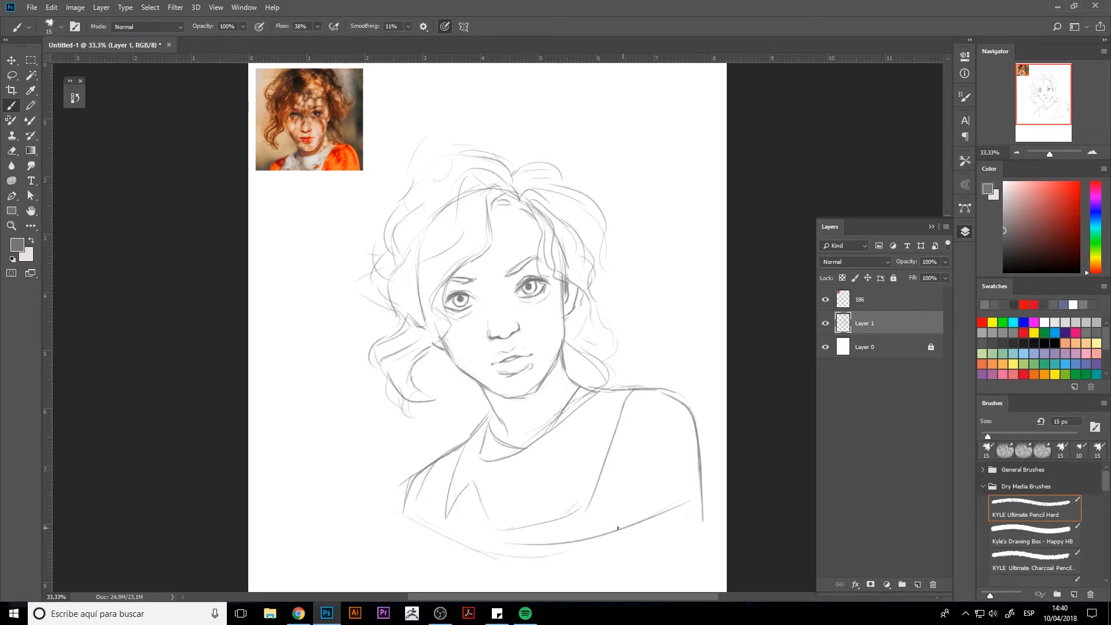
pyautogui.moveTo(722, 492); pyautogui.dragTo(483, 562)
pyautogui.moveTo(398, 503)
pyautogui.mouseDown()
pyautogui.moveTo(479, 559)
pyautogui.moveTo(531, 566)
pyautogui.mouseUp()
# Shift the sketch slightly left on the page and erase the stray line ends around the torso's lower-right edge.
pyautogui.hotkey('ctrl', 't')
pyautogui.moveTo(553, 446)
pyautogui.mouseDown()
pyautogui.moveTo(508, 433)
pyautogui.moveTo(526, 448)
pyautogui.mouseUp()
pyautogui.press('Return')
pyautogui.press('e')
pyautogui.moveTo(588, 528)
pyautogui.mouseDown()
pyautogui.moveTo(528, 539)
pyautogui.moveTo(689, 488)
pyautogui.mouseUp()
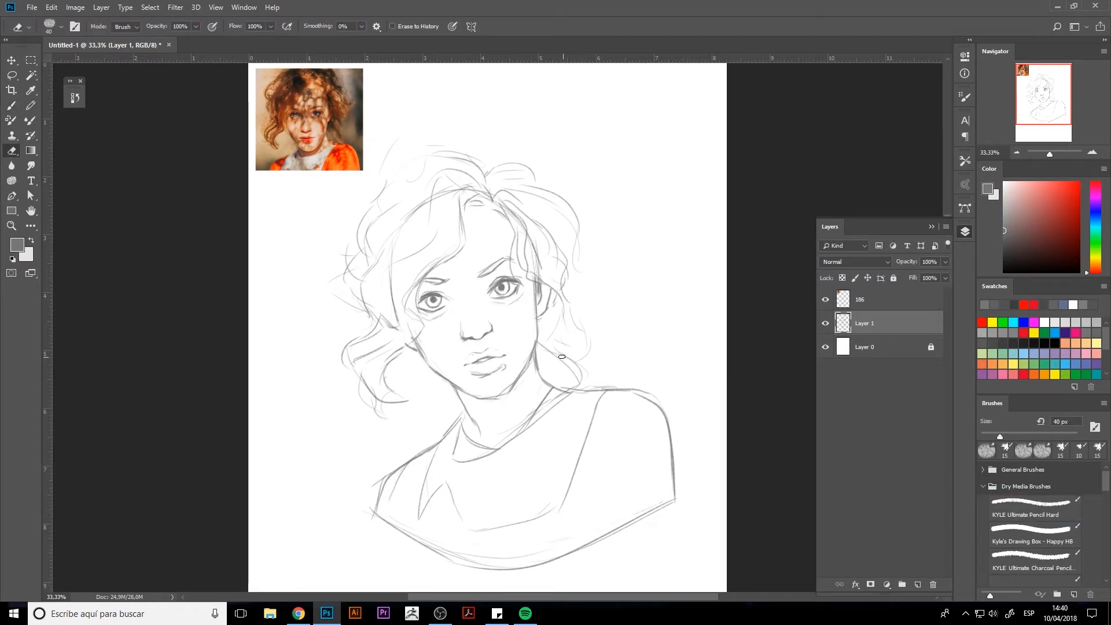
# Lower Layer 1's opacity to 42% and add a new layer above it.
pyautogui.click(946, 262)
pyautogui.moveTo(917, 272); pyautogui.dragTo(912, 269)
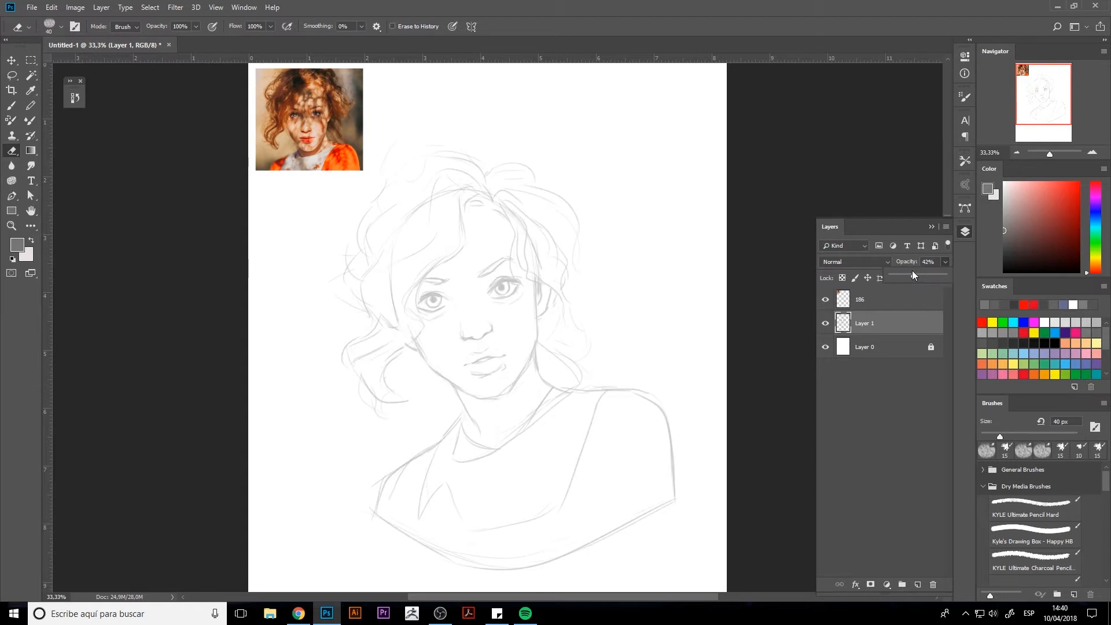
pyautogui.click(918, 585)
pyautogui.click(965, 232)
# Redraw the right eyebrow and eye on the new layer with the pencil brush at 10 px.
pyautogui.hotkey('ctrl', '+')
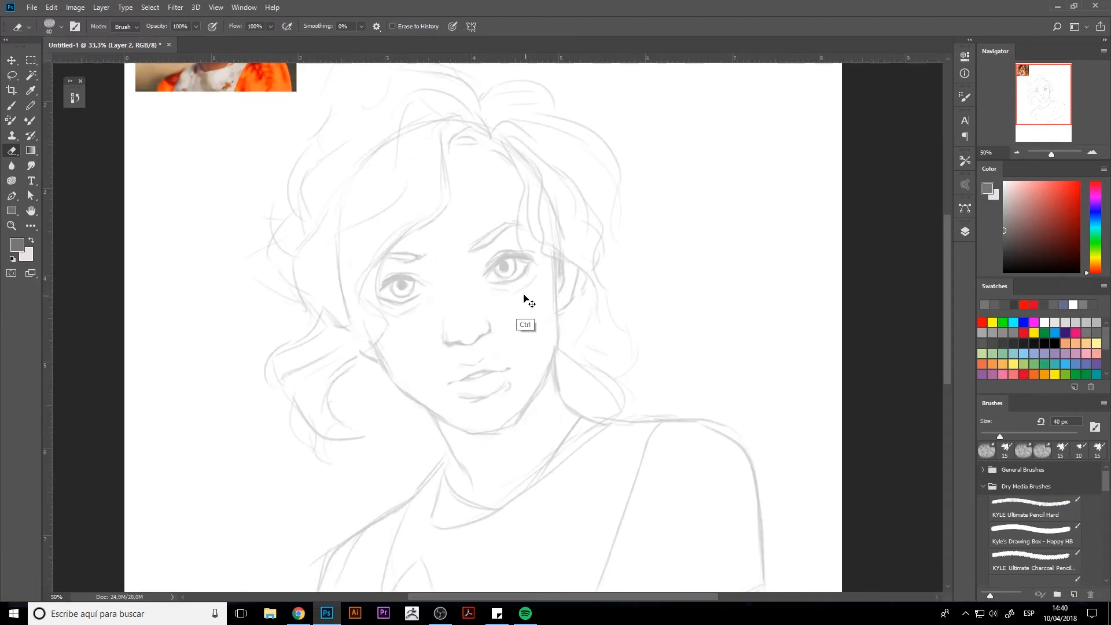
pyautogui.press('b')
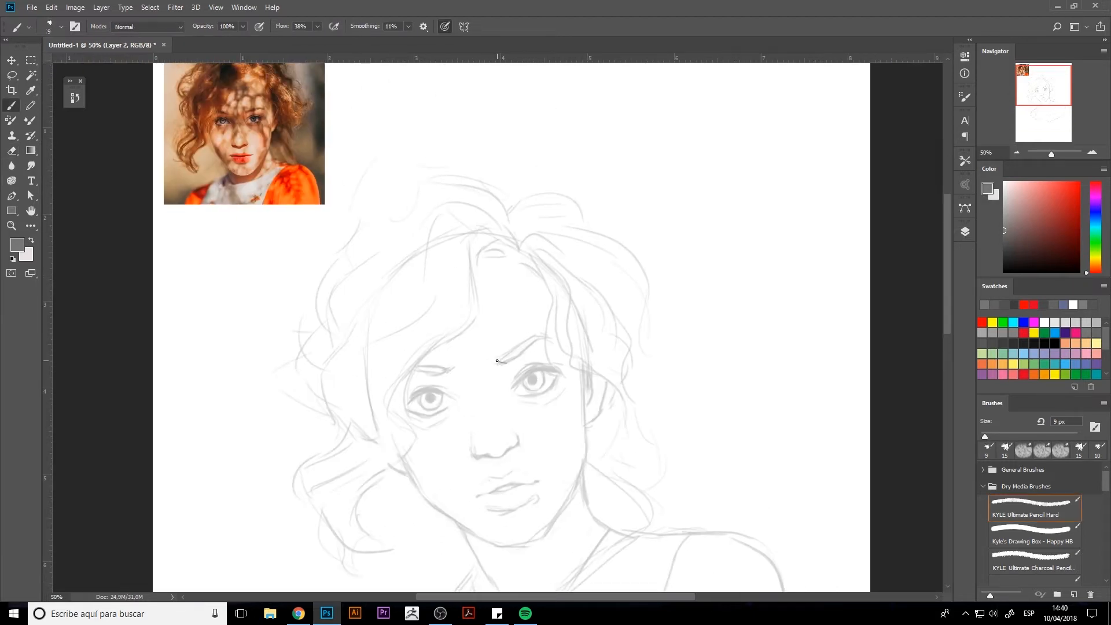
pyautogui.moveTo(496, 364); pyautogui.dragTo(521, 345)
pyautogui.press(']')
pyautogui.moveTo(526, 368); pyautogui.dragTo(530, 371)
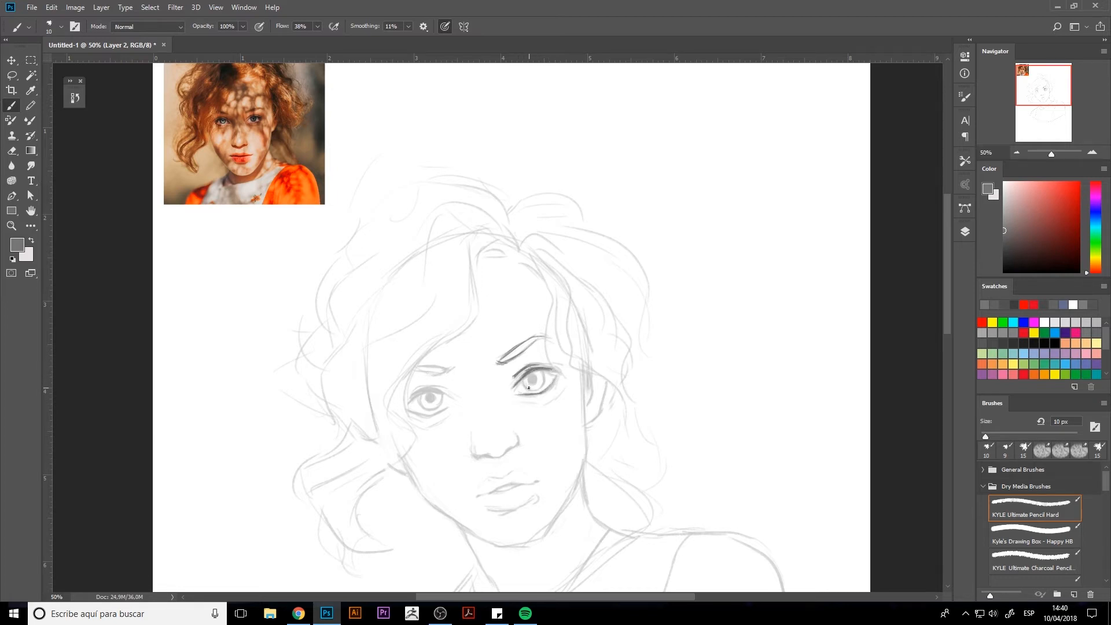
# Discard the layer with the redrawn eye and restore Layer 1's opacity to 100%.
pyautogui.click(964, 232)
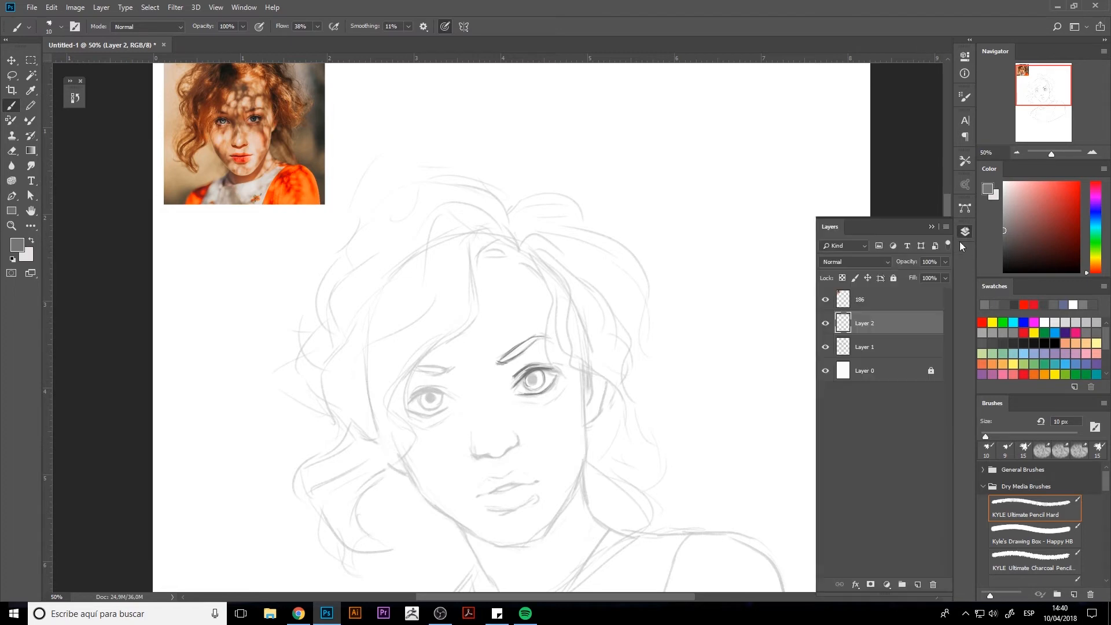
pyautogui.hotkey('ctrl', 'e')
pyautogui.click(826, 324)
pyautogui.click(826, 324)
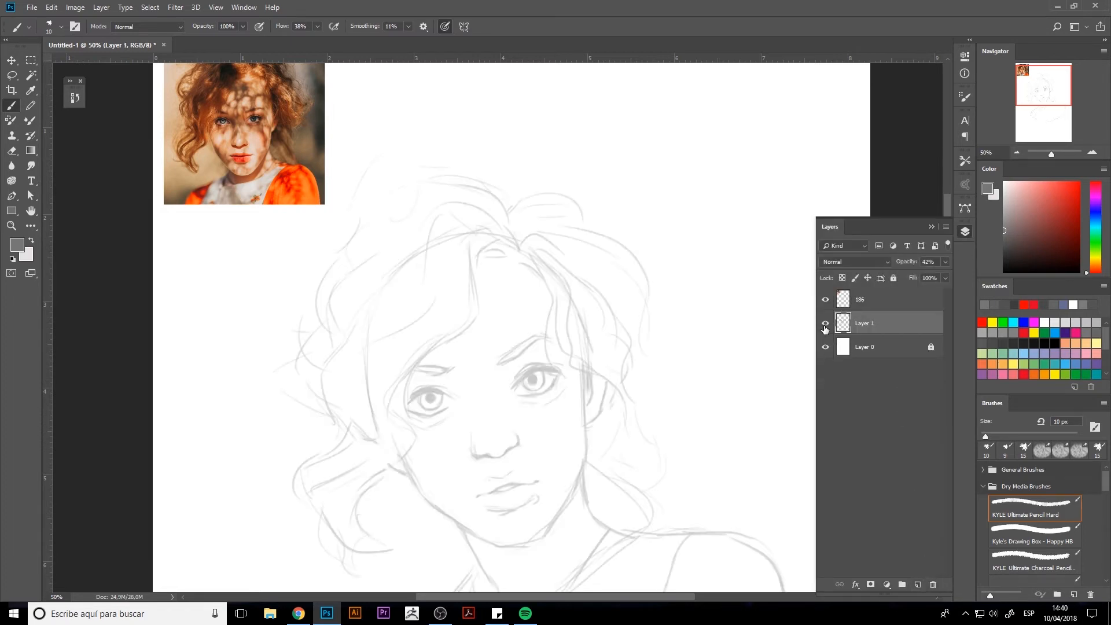
pyautogui.click(945, 262)
pyautogui.click(947, 276)
# Add a new layer beneath the sketch layer and make Layer 1 the active layer.
pyautogui.click(918, 585)
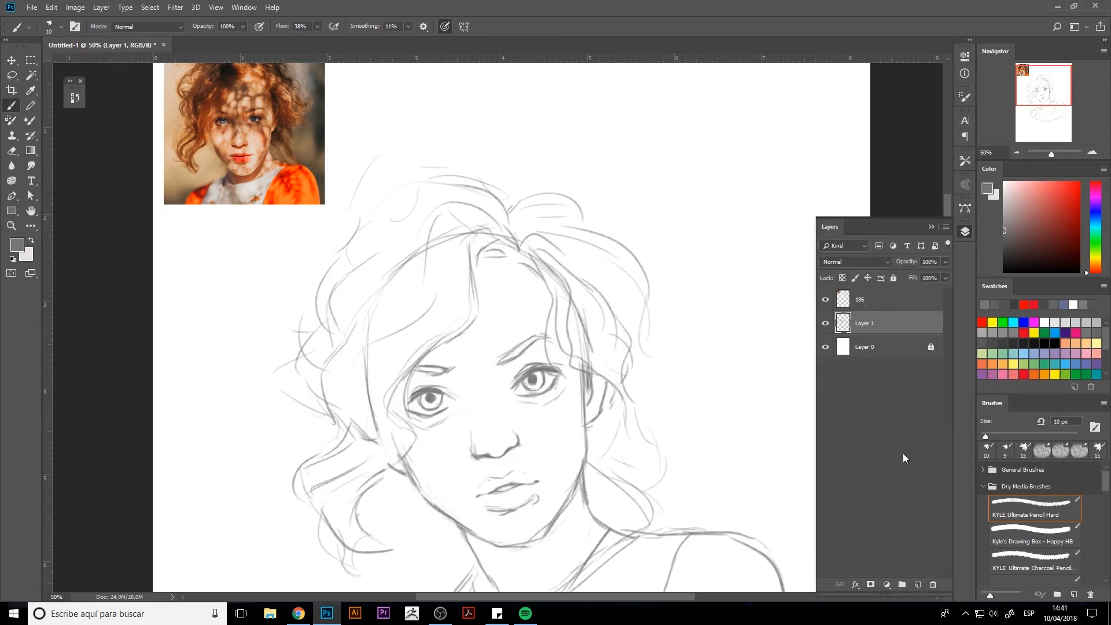
pyautogui.click(918, 584)
pyautogui.moveTo(867, 323); pyautogui.dragTo(866, 358)
pyautogui.click(867, 320)
pyautogui.click(825, 324)
pyautogui.click(825, 324)
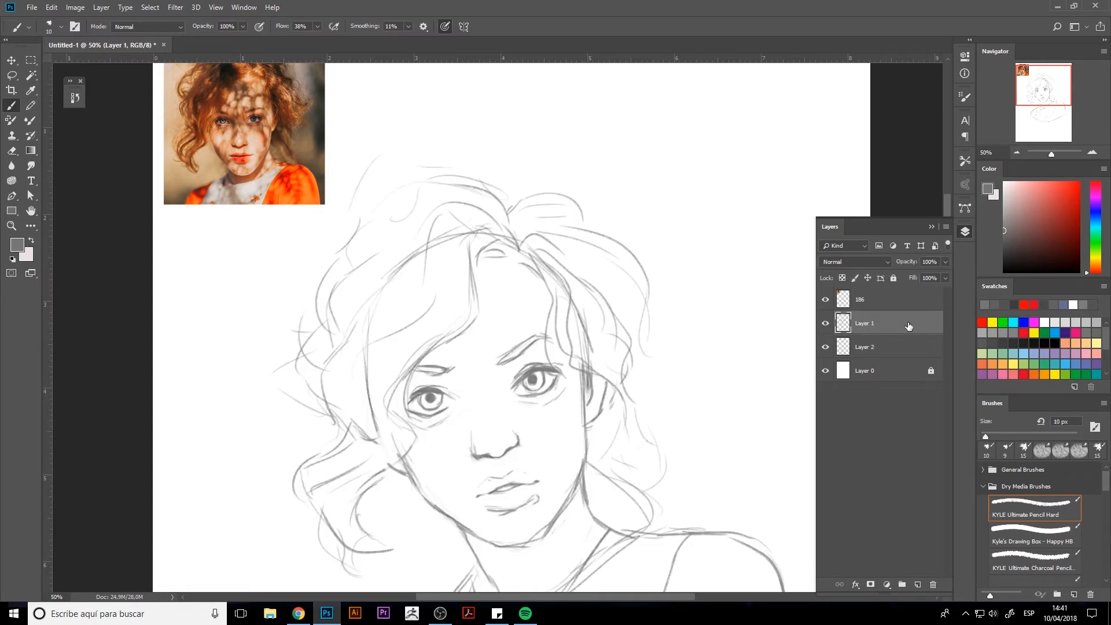
# Pick a darker grey and strengthen the right eyebrow, eyelid lines and pupil.
pyautogui.moveTo(1014, 239); pyautogui.dragTo(1004, 257)
pyautogui.moveTo(533, 380); pyautogui.dragTo(532, 382)
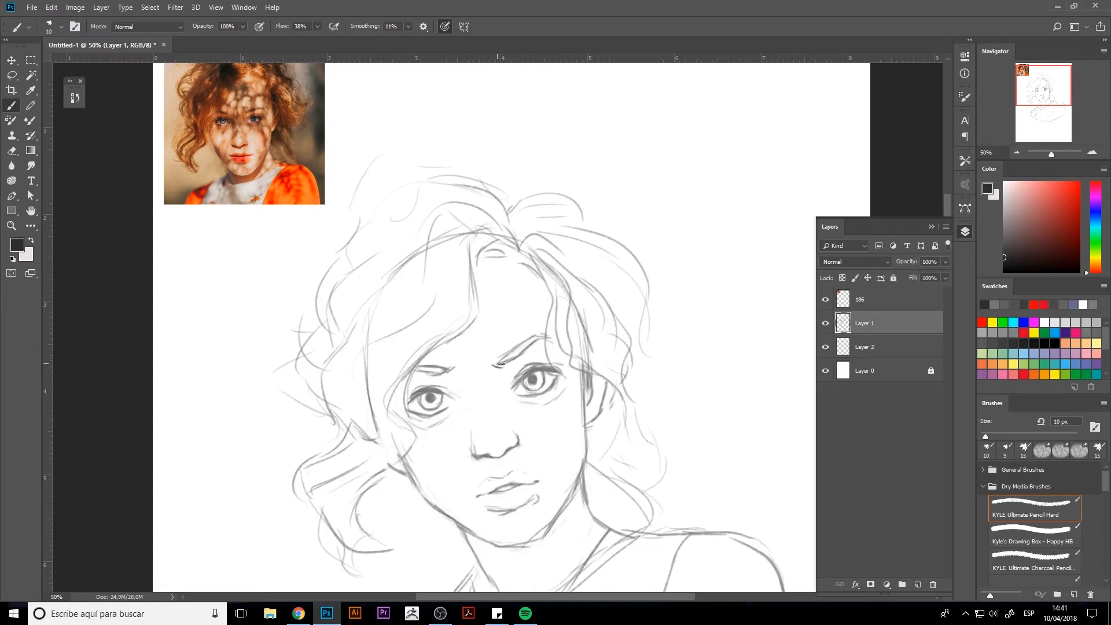
pyautogui.moveTo(515, 348); pyautogui.dragTo(499, 362)
pyautogui.moveTo(533, 380); pyautogui.dragTo(538, 378)
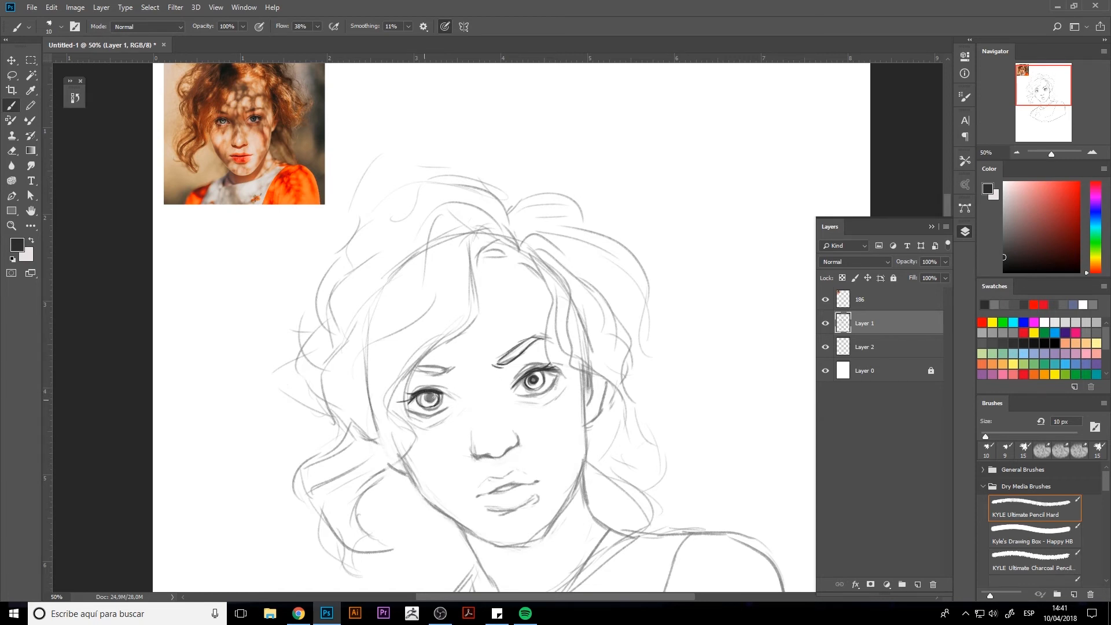
# Try darkening and reworking the left eye, and undo the latest eye strokes.
pyautogui.moveTo(433, 396); pyautogui.dragTo(458, 407)
pyautogui.press('e')
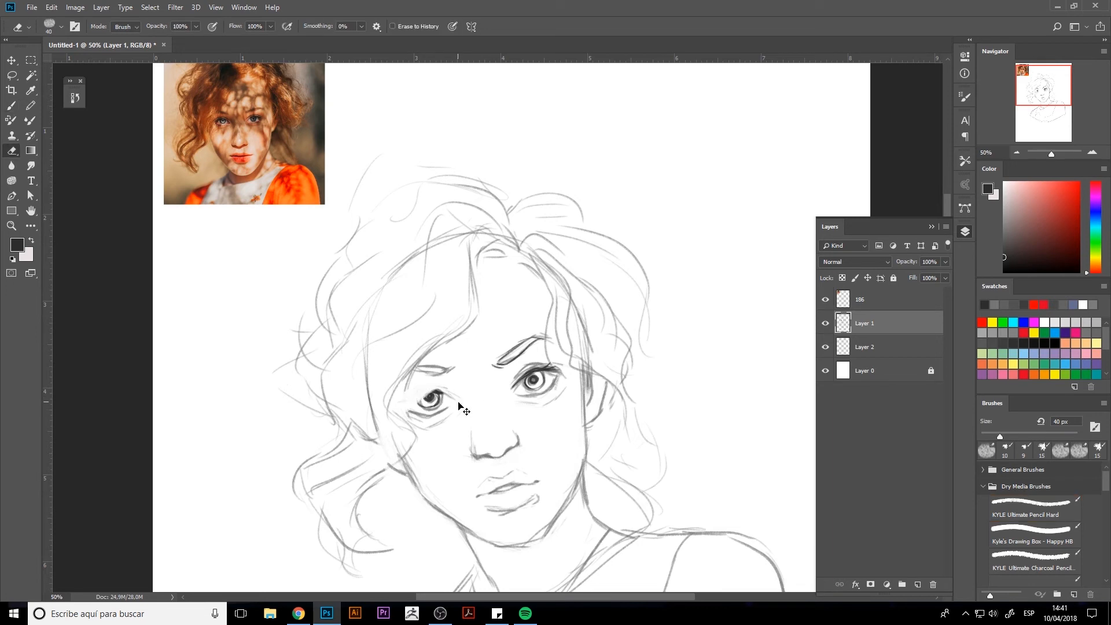
pyautogui.hotkey('ctrl', 'alt', 'z')
pyautogui.hotkey('ctrl', 'alt', 'z')
pyautogui.hotkey('ctrl', 'alt', 'z')
pyautogui.hotkey('ctrl', 'alt', 'z')
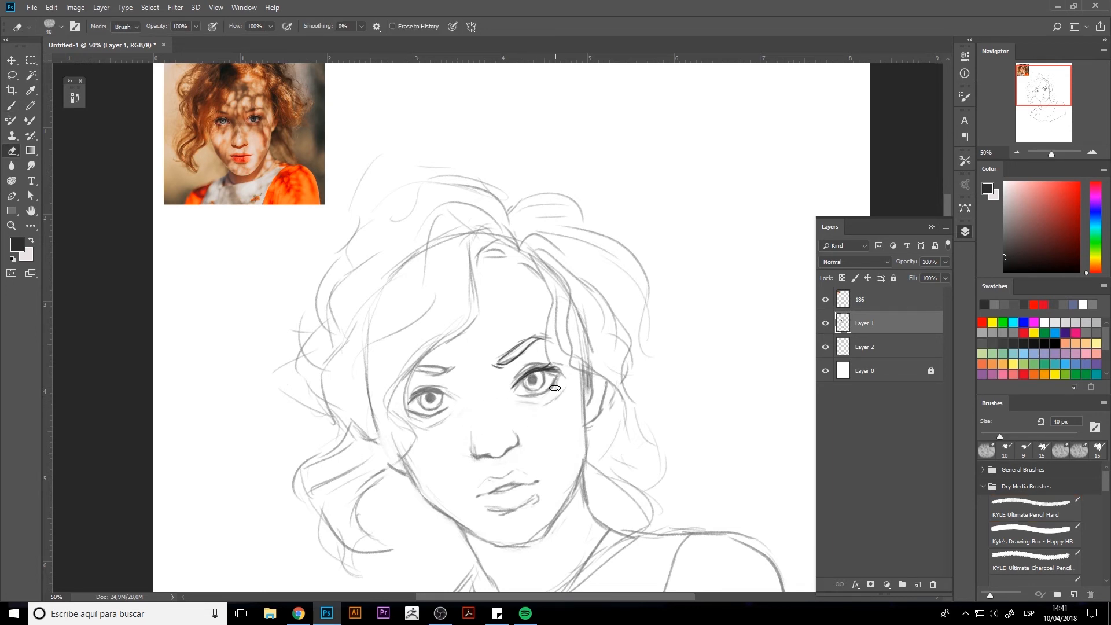
pyautogui.hotkey('ctrl', 'alt', 'z')
pyautogui.hotkey('ctrl', 'alt', 'z')
pyautogui.hotkey('ctrl', 'alt', 'z')
pyautogui.hotkey('ctrl', 'alt', 'z')
# Enlarge the portrait sketch with Free Transform and position it so that it fills more of the page.
pyautogui.hotkey('ctrl', '-')
pyautogui.hotkey('ctrl', '-')
pyautogui.hotkey('ctrl', 't')
pyautogui.moveTo(540, 369); pyautogui.dragTo(544, 404)
pyautogui.moveTo(649, 165); pyautogui.dragTo(650, 97)
pyautogui.moveTo(540, 308); pyautogui.dragTo(580, 319)
pyautogui.press('Return')
pyautogui.hotkey('ctrl', '+')
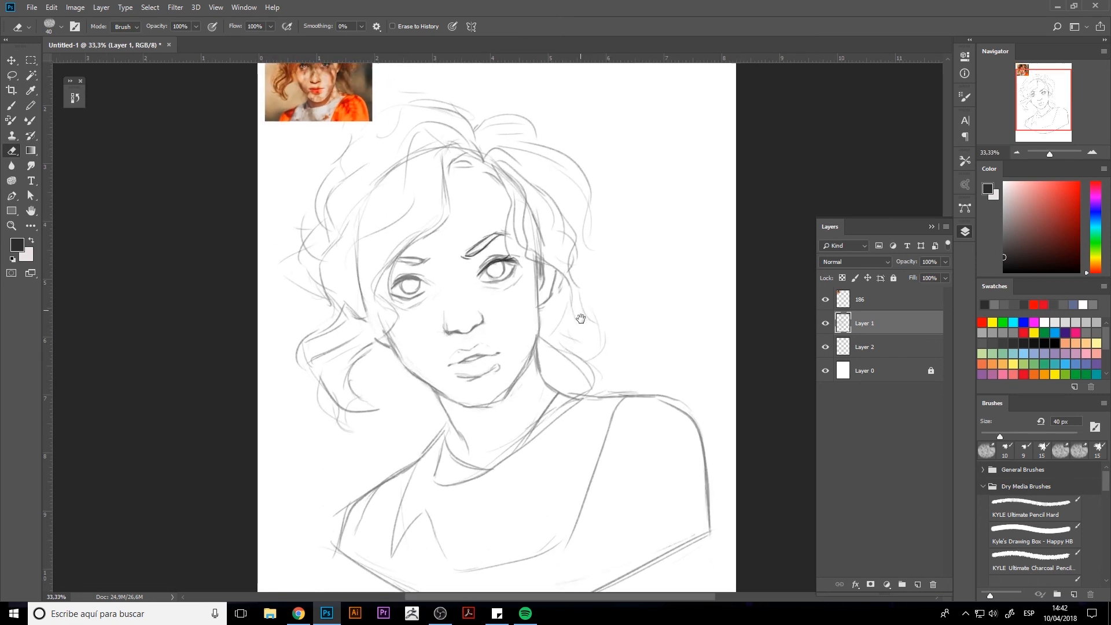
pyautogui.hotkey('ctrl', '-')
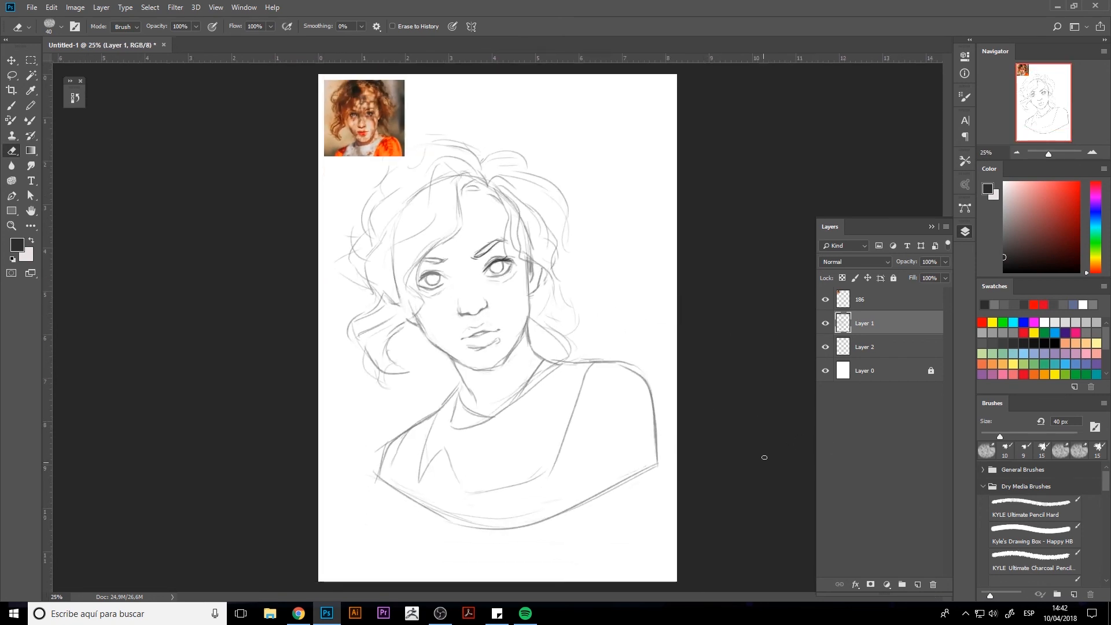